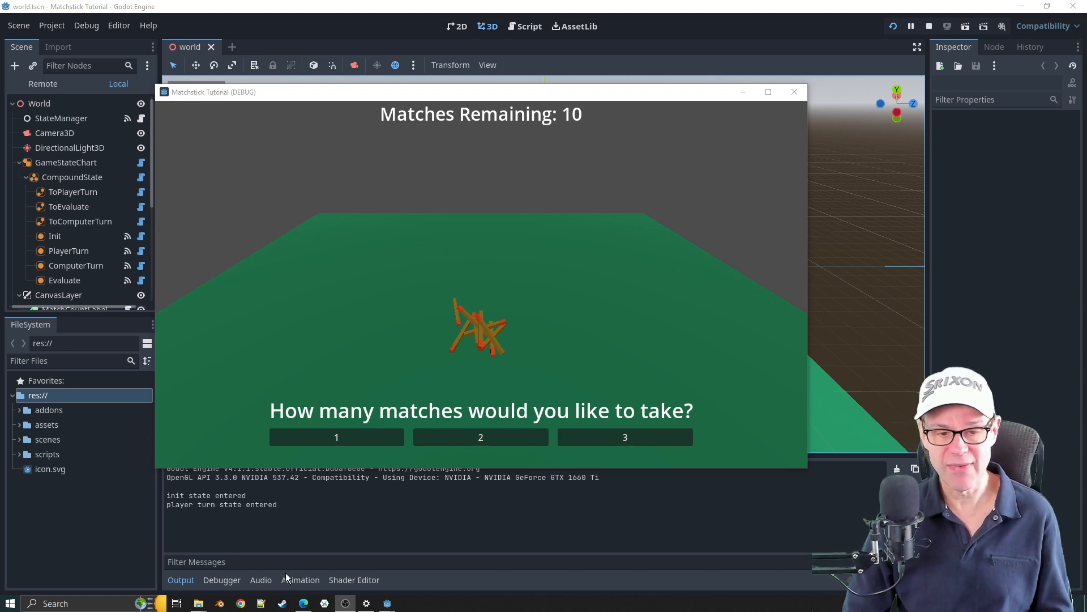
Examine the Godot runtime fee table in the browser and return to the Matchstick Tutorial project in Godot
click(310, 604)
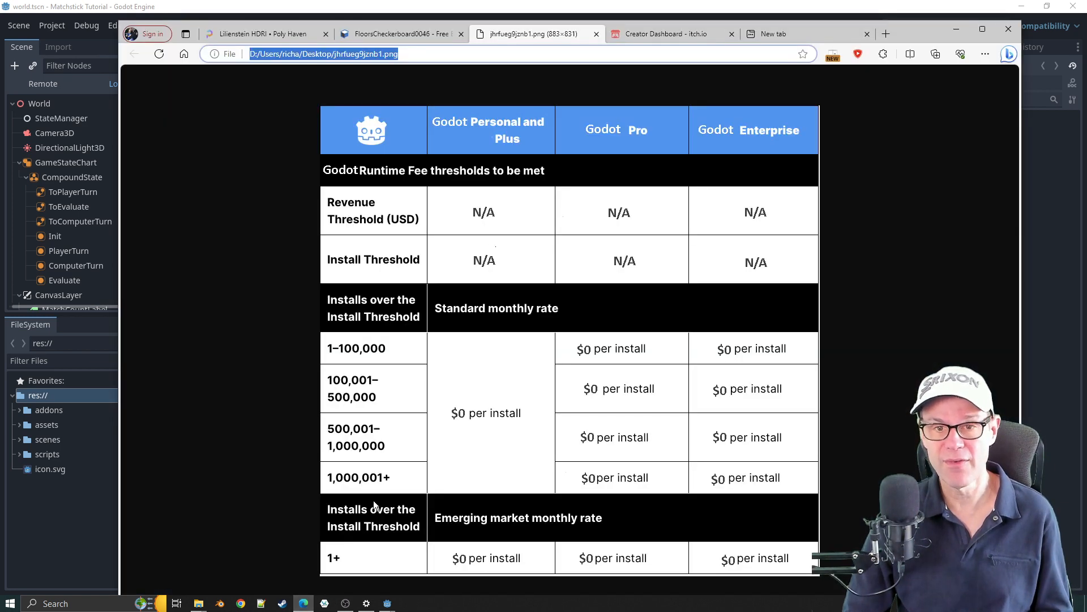
click(983, 29)
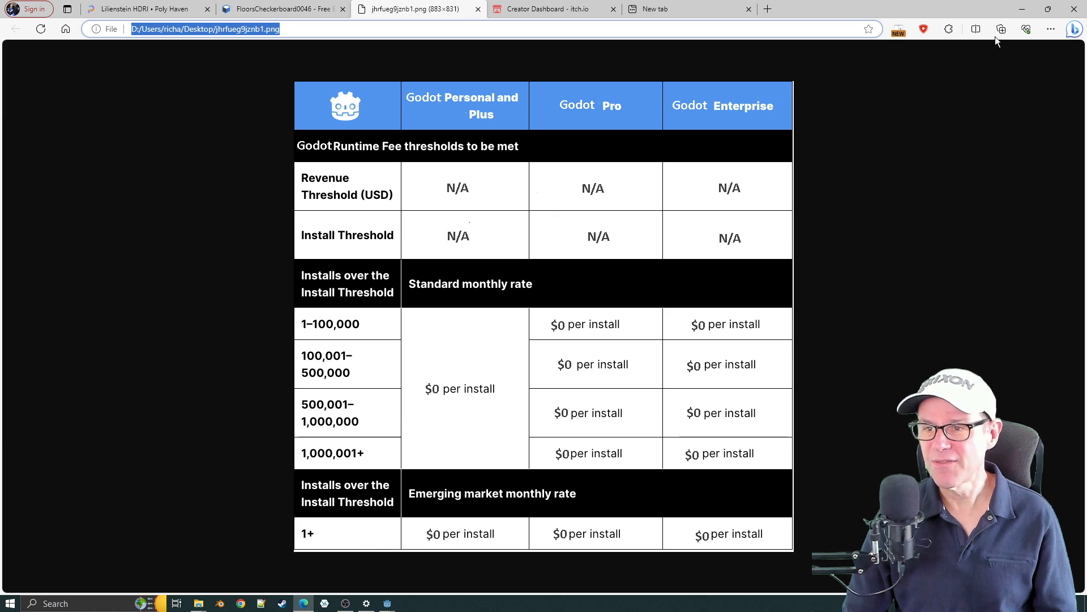
click(1021, 8)
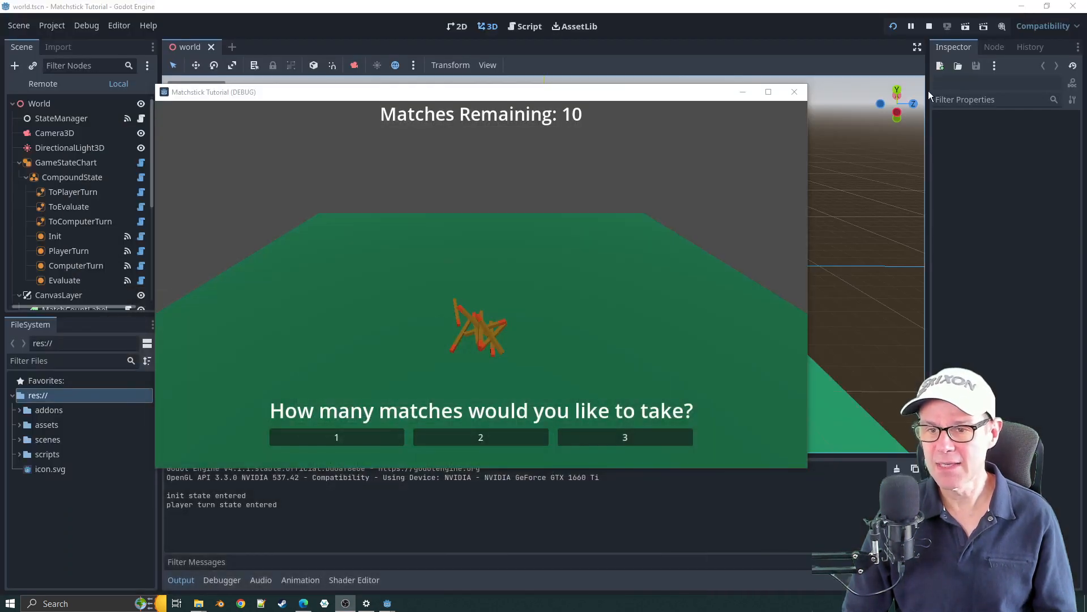
click(304, 603)
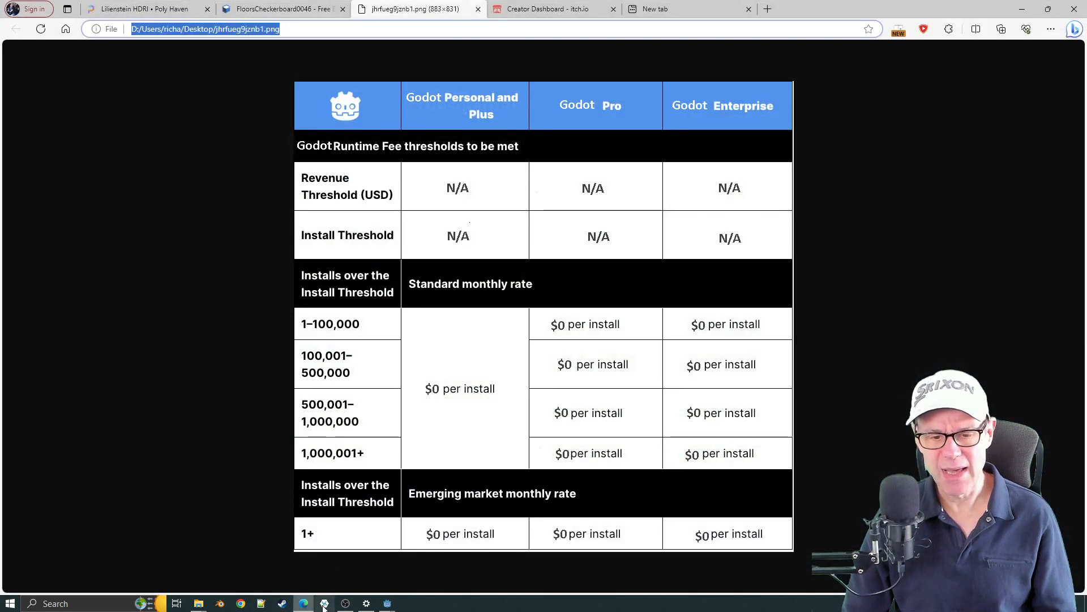
mouse_move(387, 604)
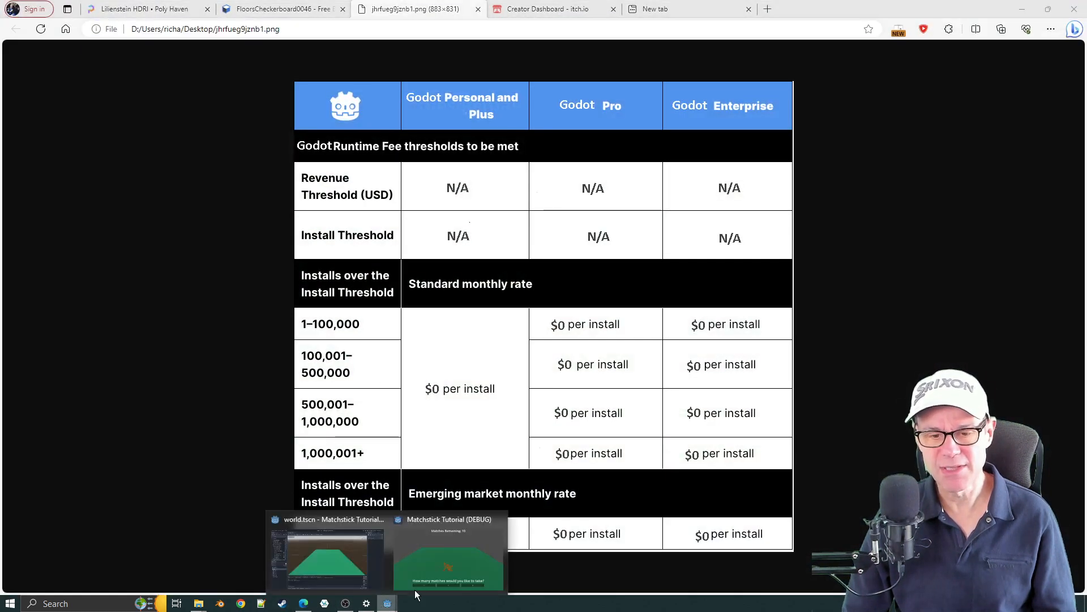
click(357, 538)
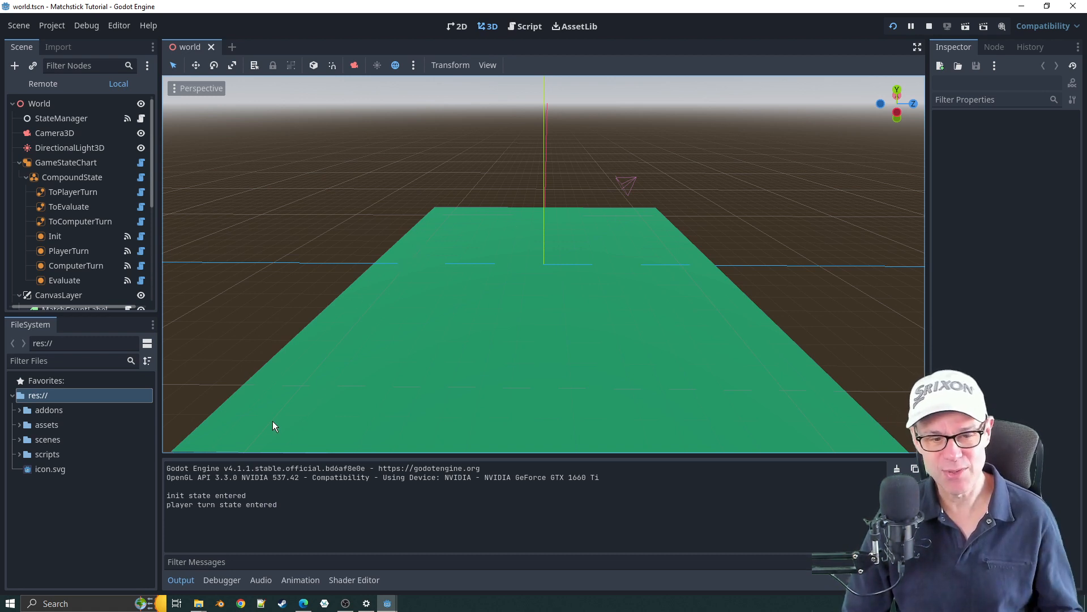
Switch to the browser and view the FloorsCheckerboard0046 texture page, looking at the first seamless image
click(304, 603)
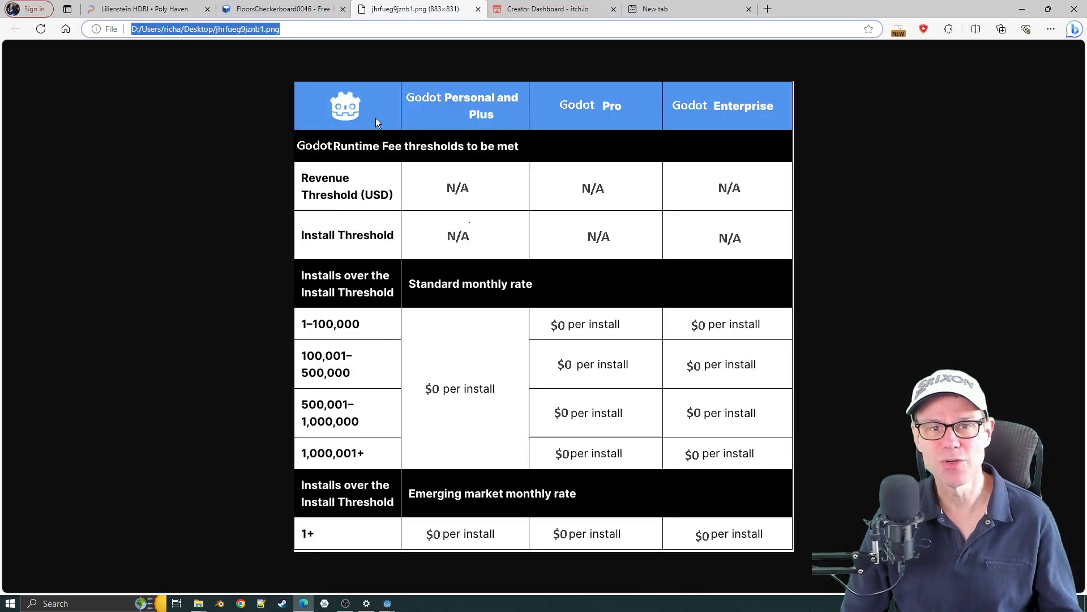
click(294, 11)
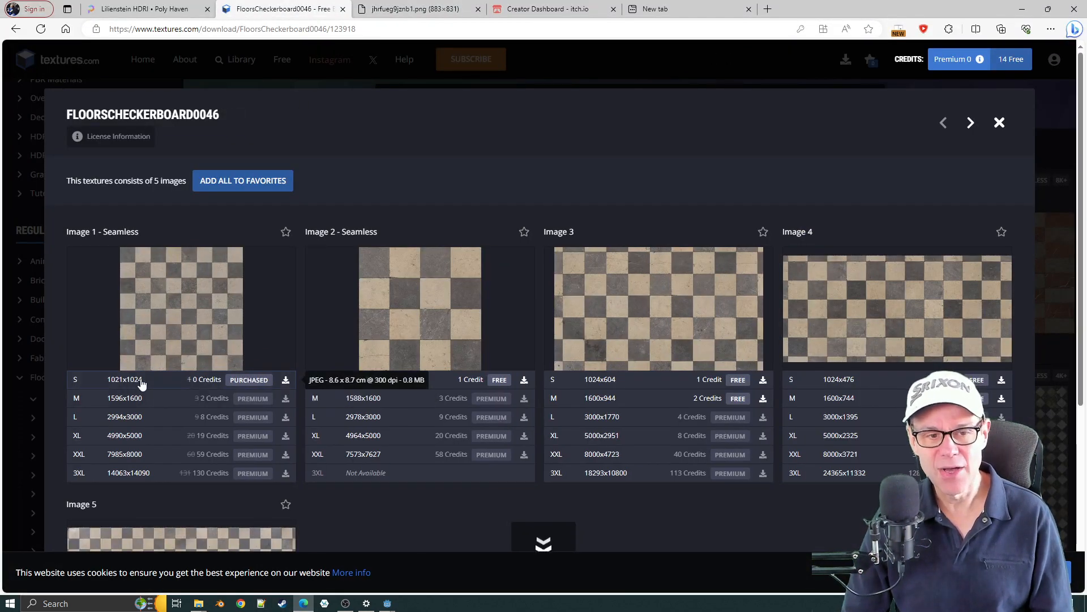
mouse_move(144, 289)
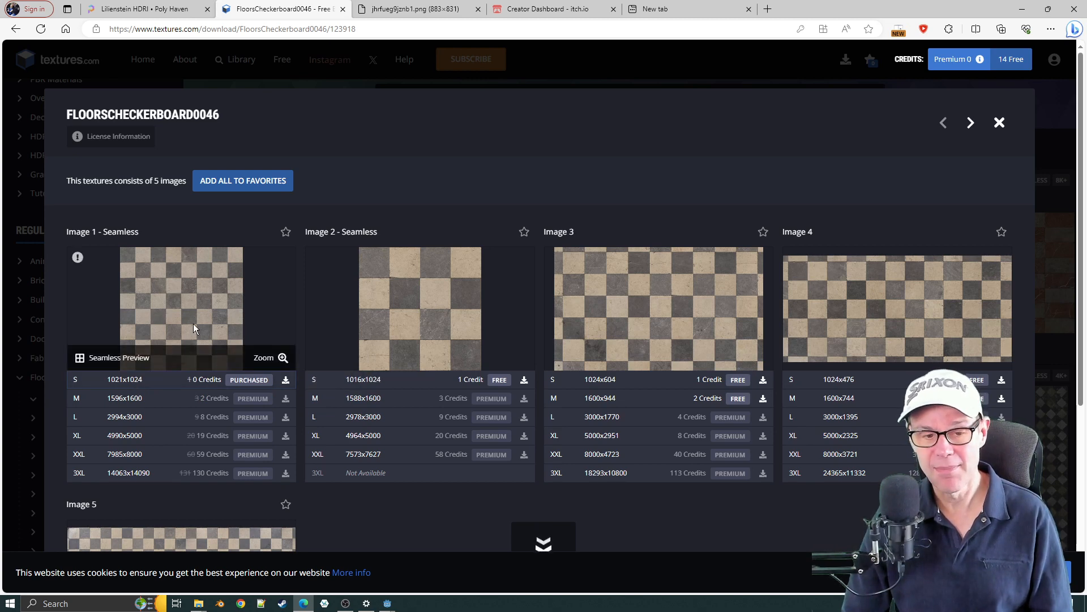
Switch to File Explorer and select TexturesCom_FloorsCheckerboard0046_4_seamless_S.jpg in the Downloads folder
mouse_move(198, 603)
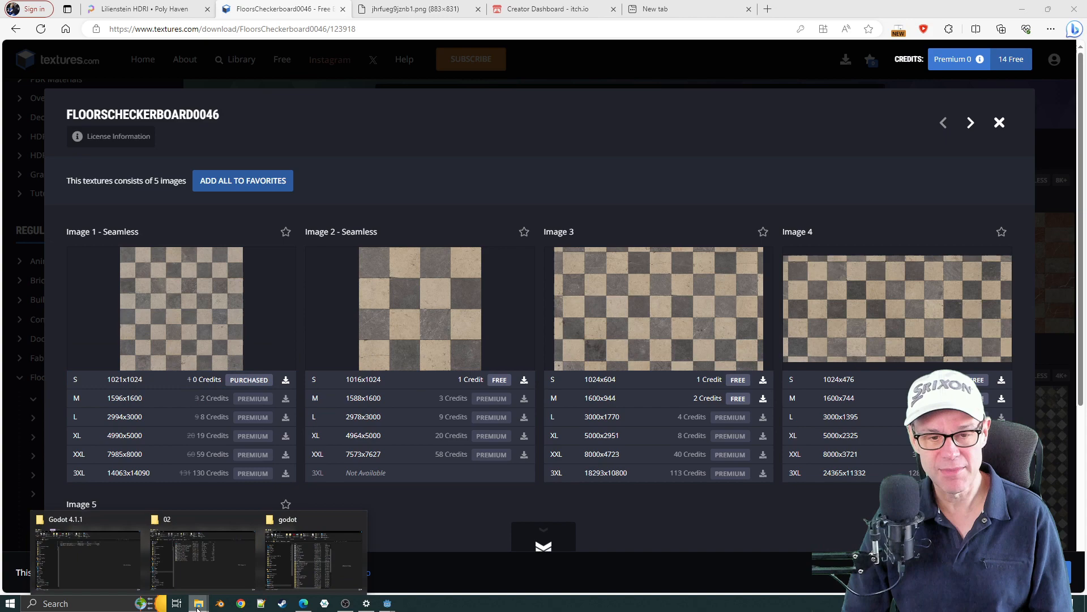
click(292, 566)
click(454, 215)
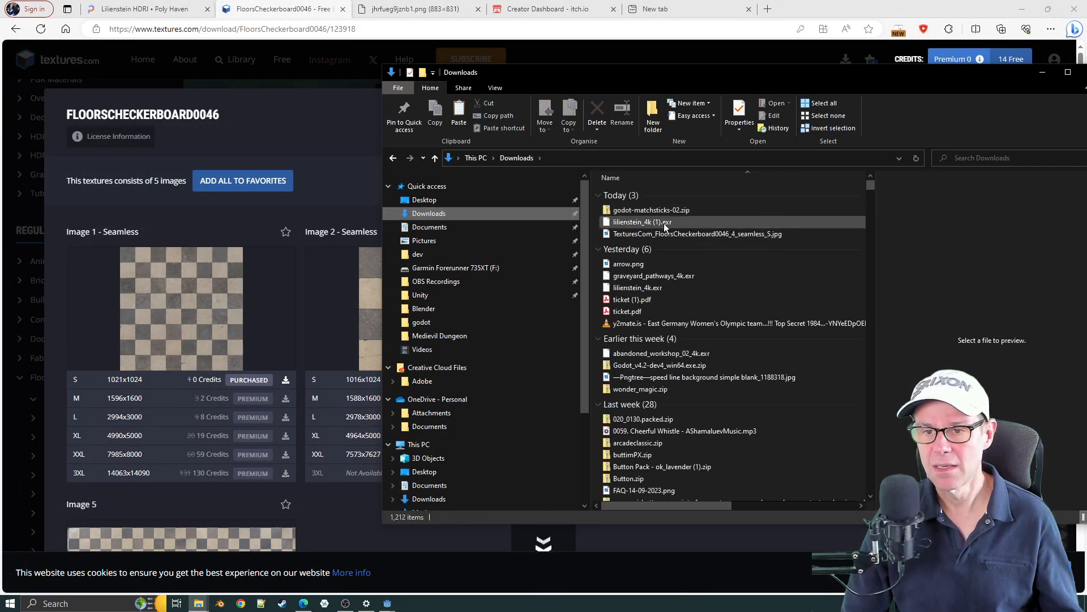
click(664, 233)
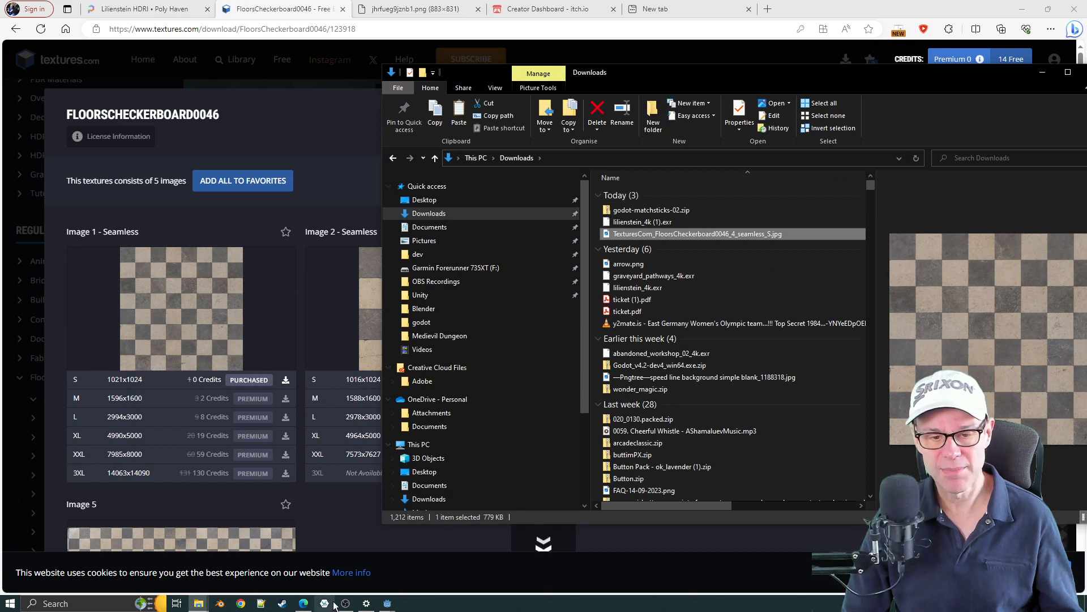
Close the running Matchstick Tutorial game and switch to the Godot editor
click(387, 603)
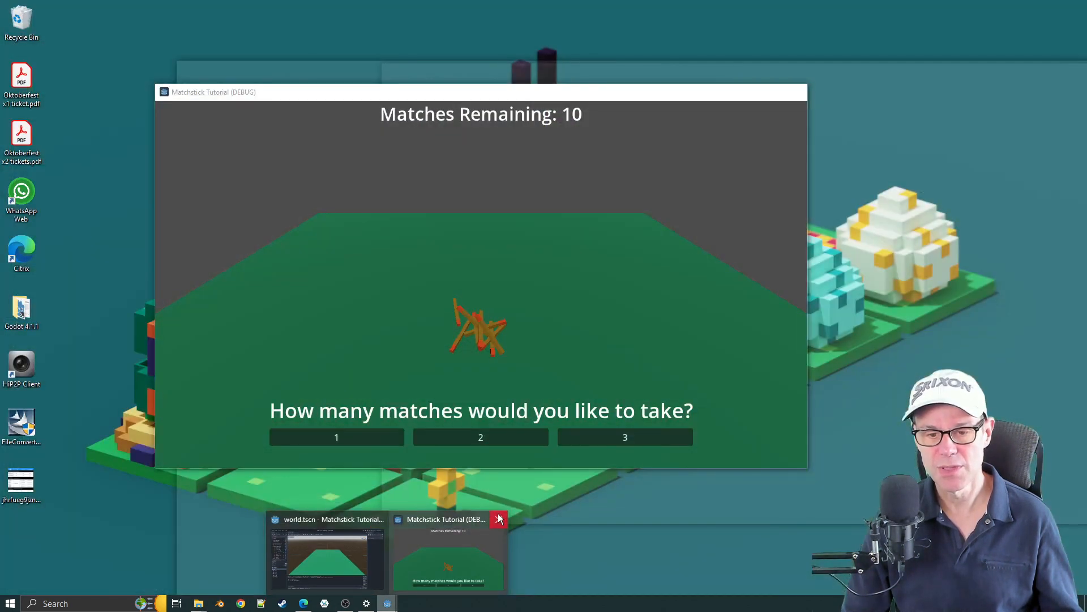
click(498, 518)
click(393, 552)
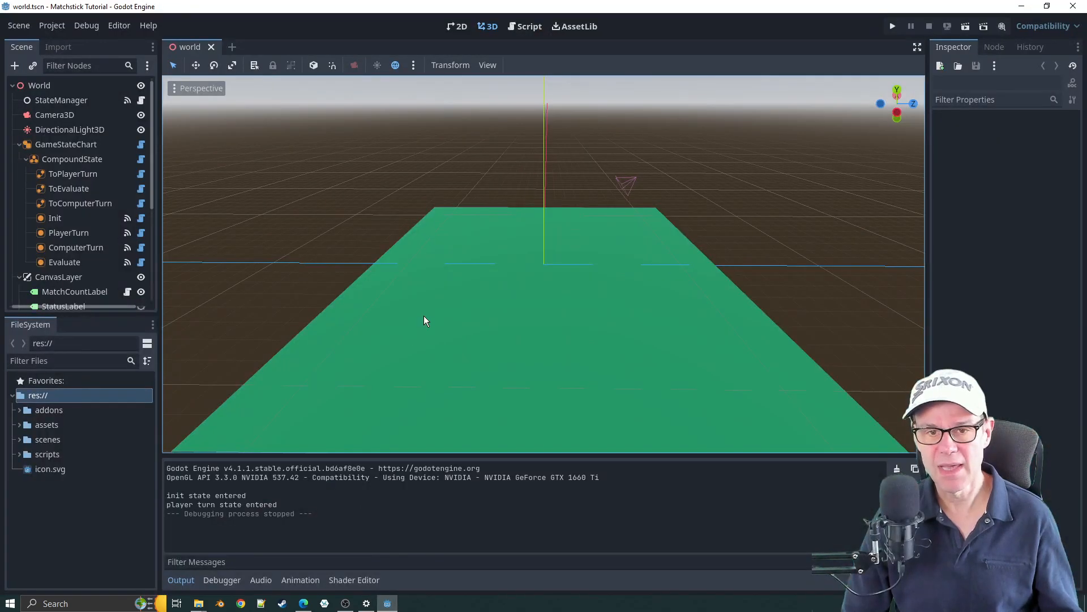
Import the checkerboard floor texture from Downloads into the Godot project and move it to the assets folder
key(alt+Tab)
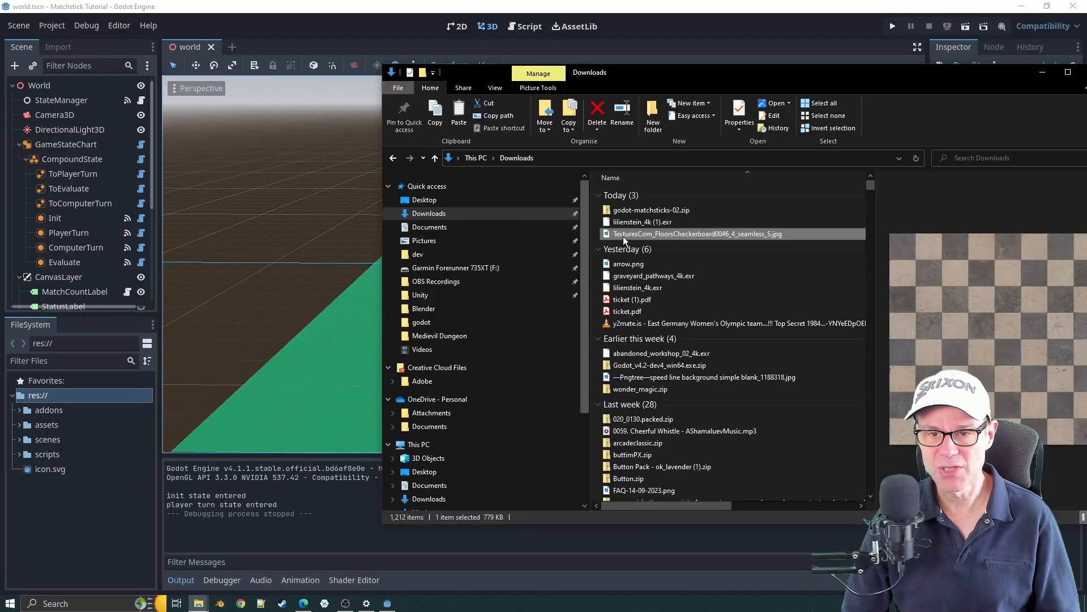
drag(639, 235, 44, 421)
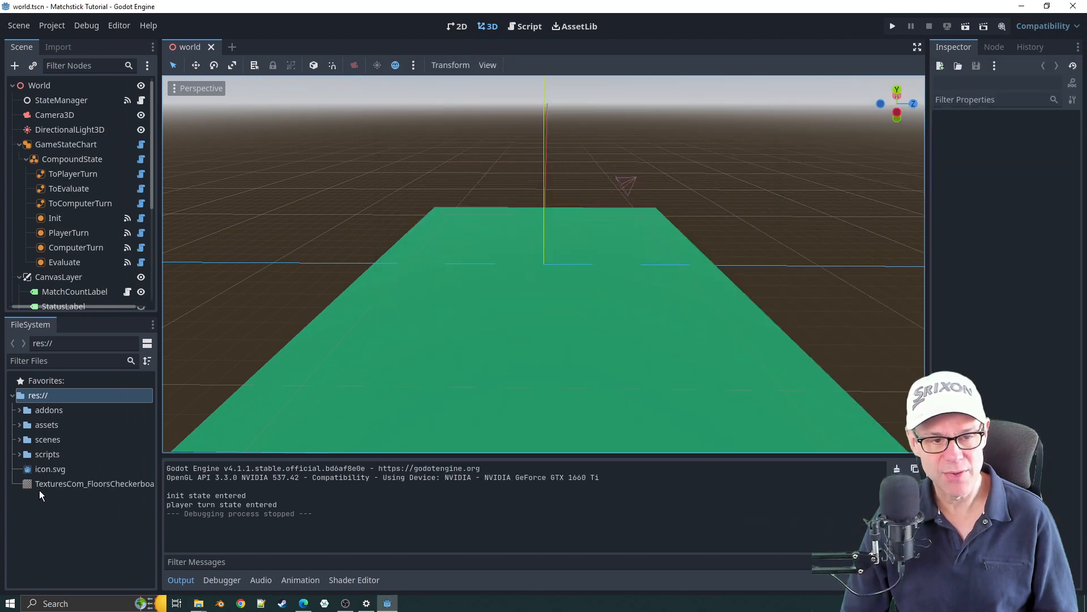
drag(47, 481, 49, 425)
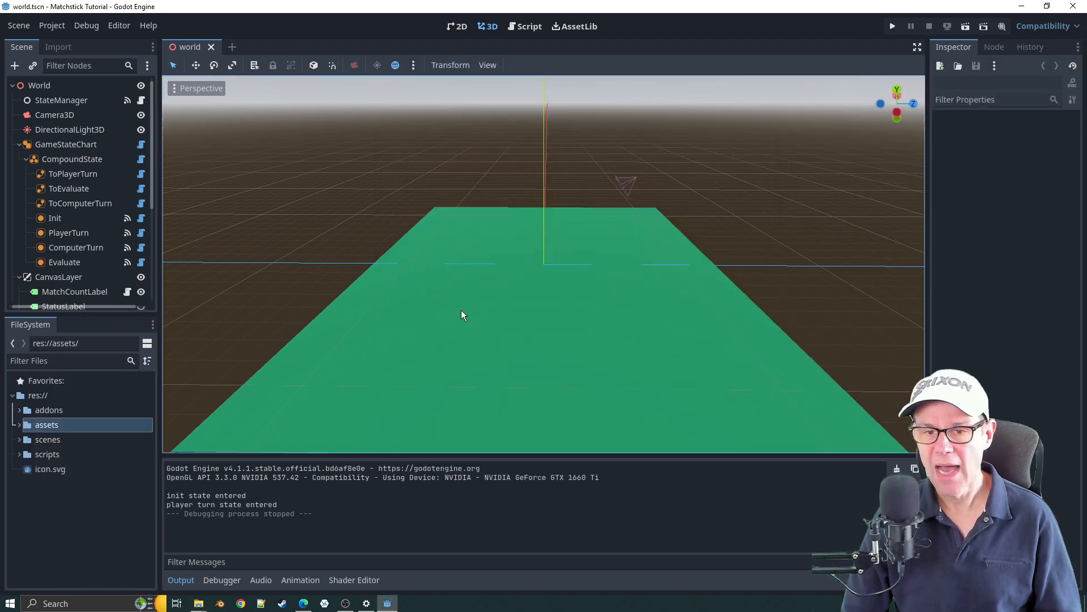
Collapse the GameStateChart and CanvasLayer nodes and clear the material override of the CSGBox3D under floor2
click(19, 144)
click(20, 159)
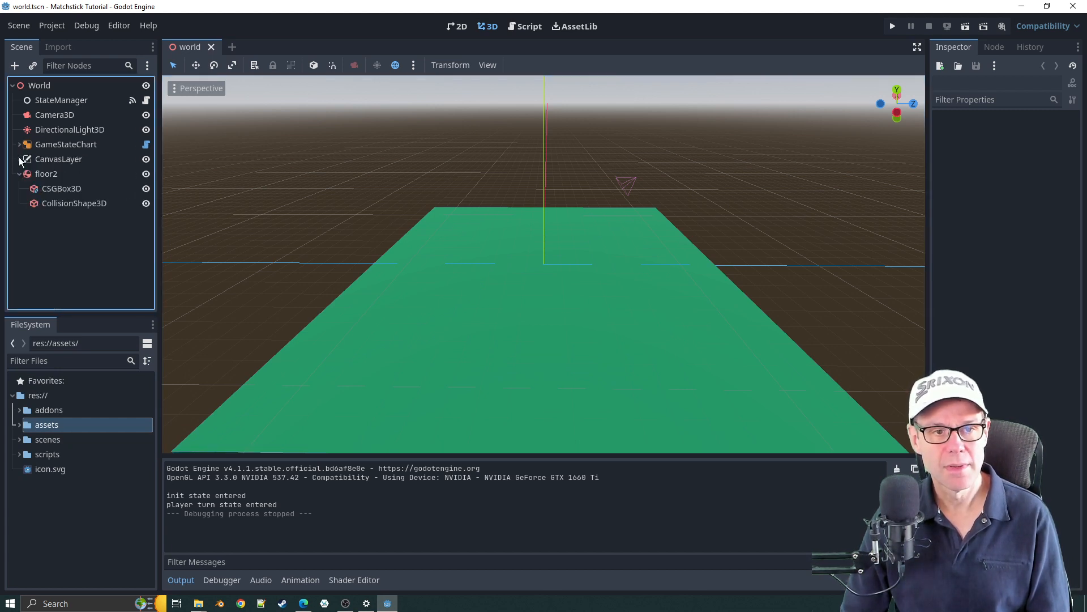
click(40, 174)
click(55, 188)
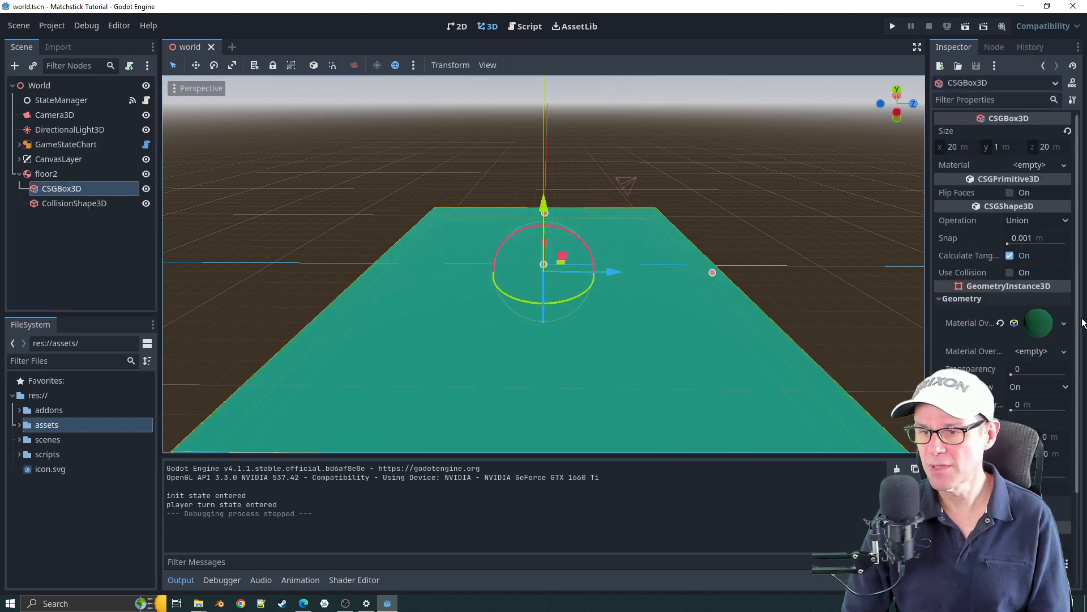
click(1000, 322)
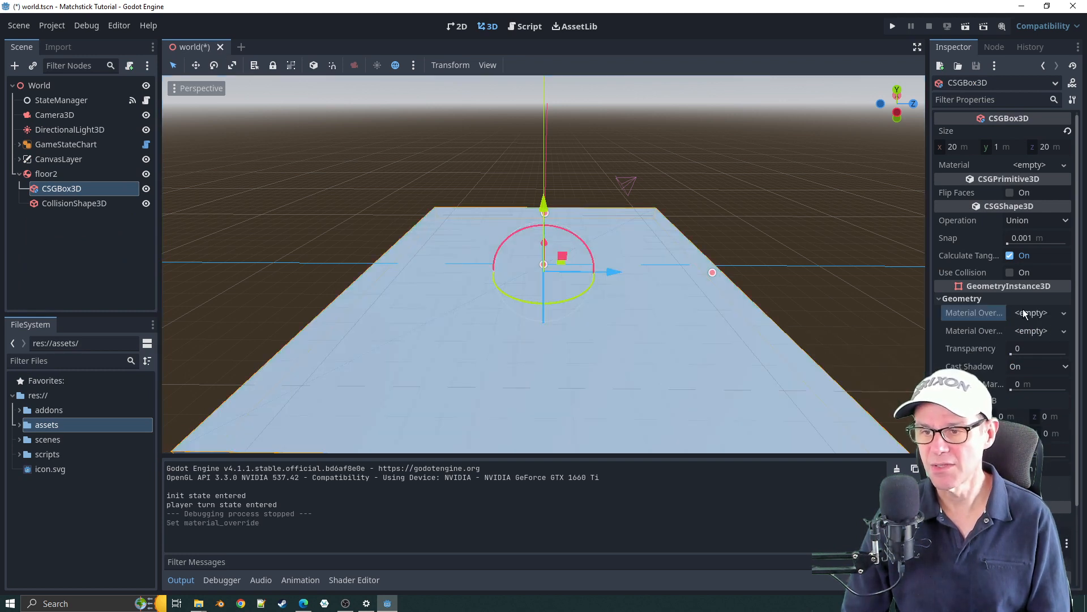
Assign the checkerboard texture from the assets folder as the floor CSGBox3D's material override
click(25, 429)
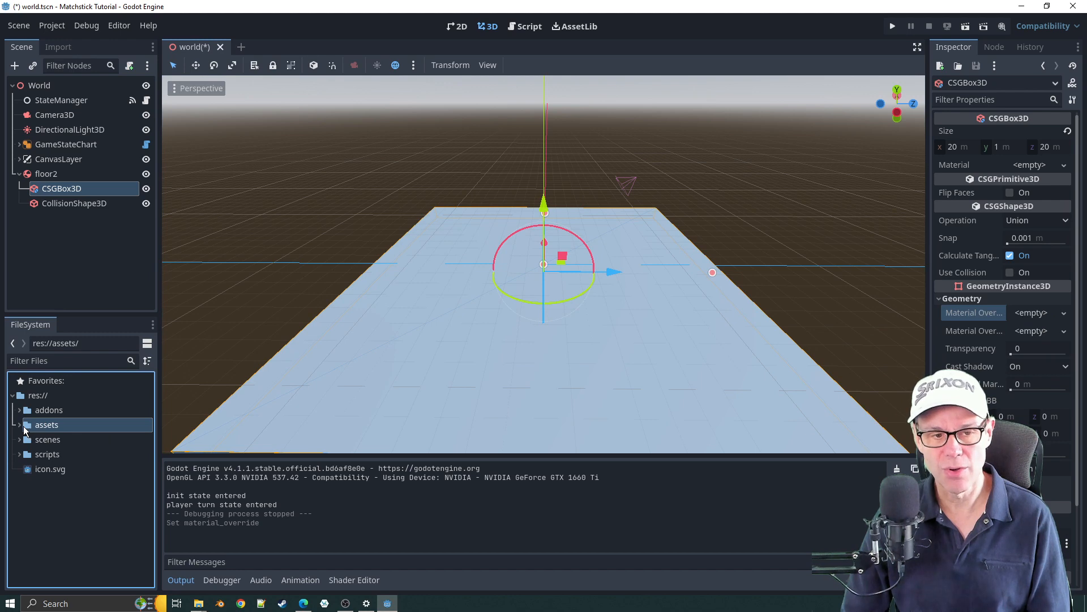
click(24, 428)
drag(59, 451, 1026, 312)
scroll(486, 234, down, 2)
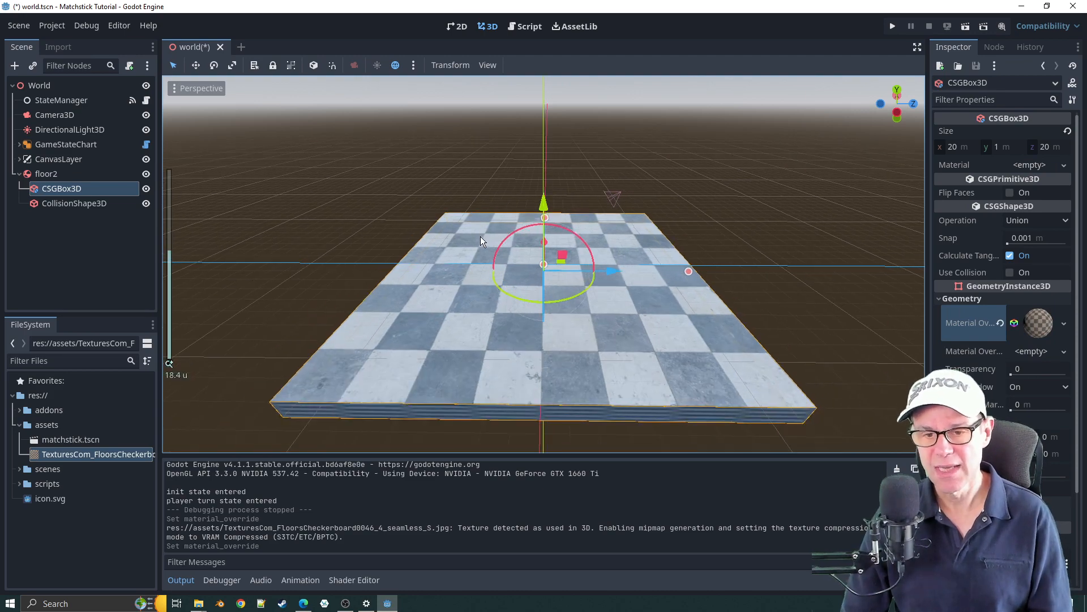
mouse_move(480, 236)
middle_down()
mouse_move(488, 212)
mouse_move(480, 250)
mouse_move(495, 236)
middle_up()
scroll(959, 378, down, 3)
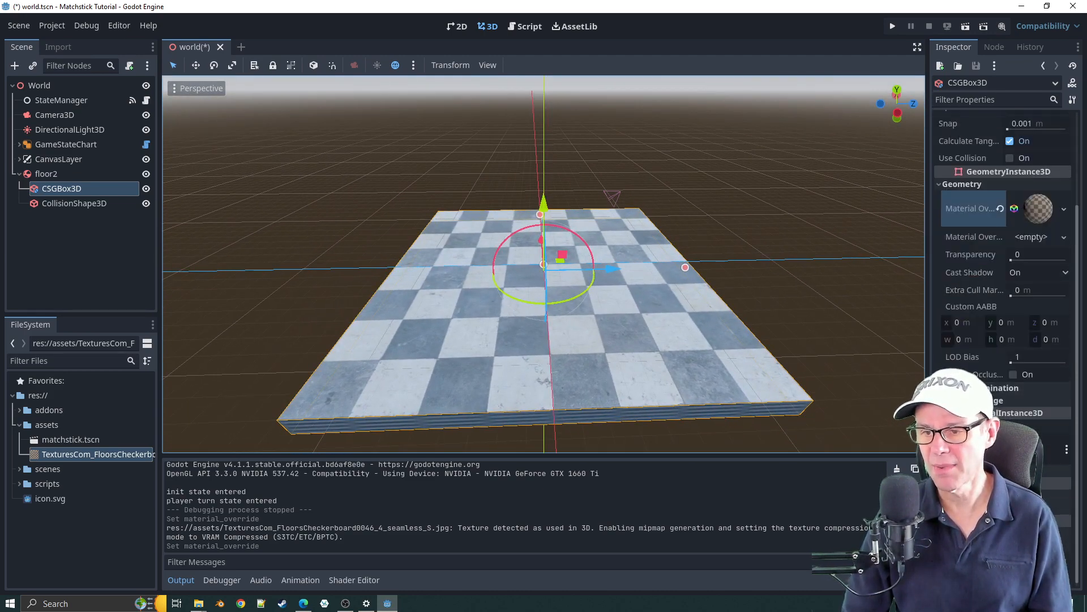
Turn UV1 triplanar mapping on and back off for the floor box's checkerboard material
click(1038, 208)
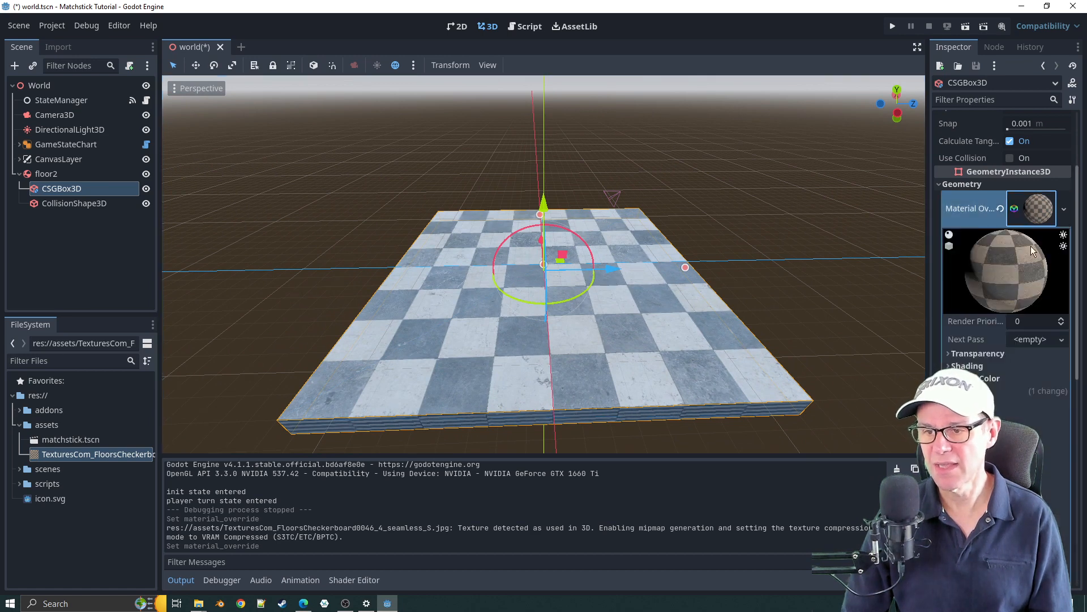
scroll(1031, 245, down, 3)
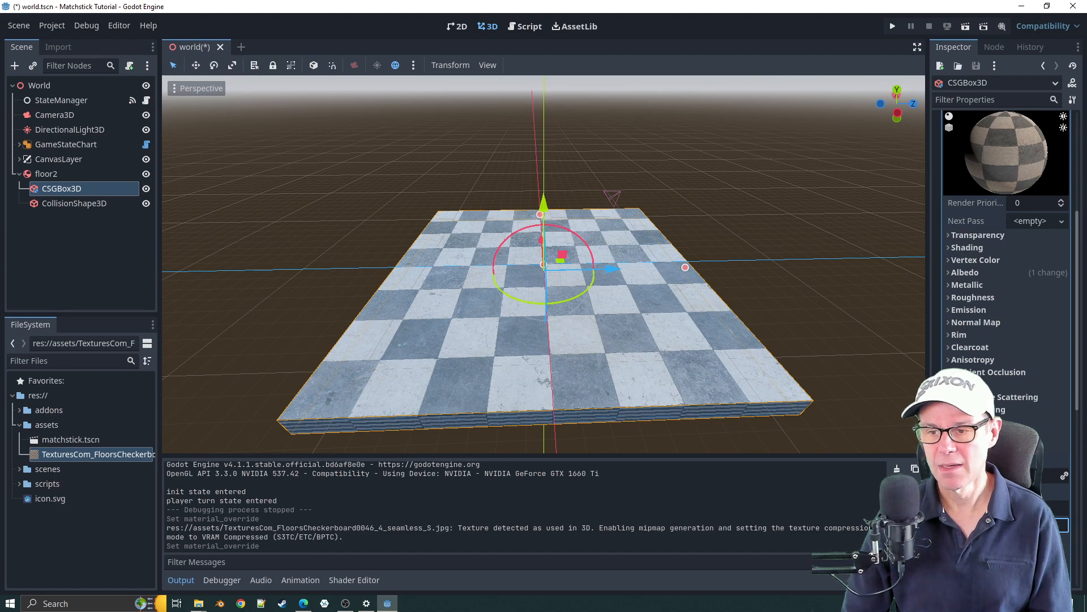
click(1019, 525)
scroll(625, 317, up, 5)
scroll(615, 314, down, 5)
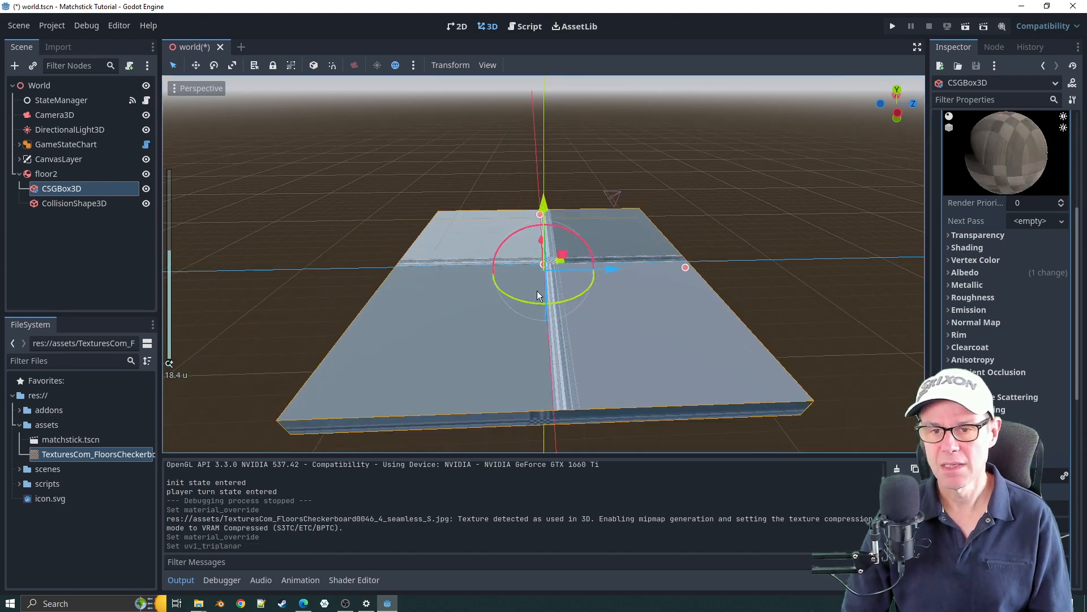
middle_drag(538, 295, 527, 338)
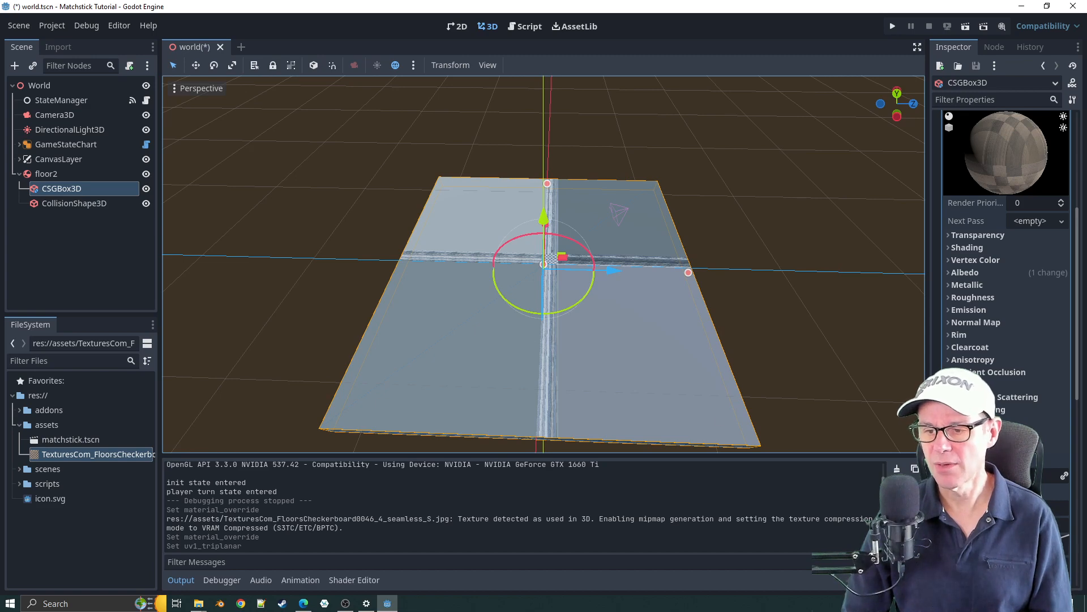
click(1019, 525)
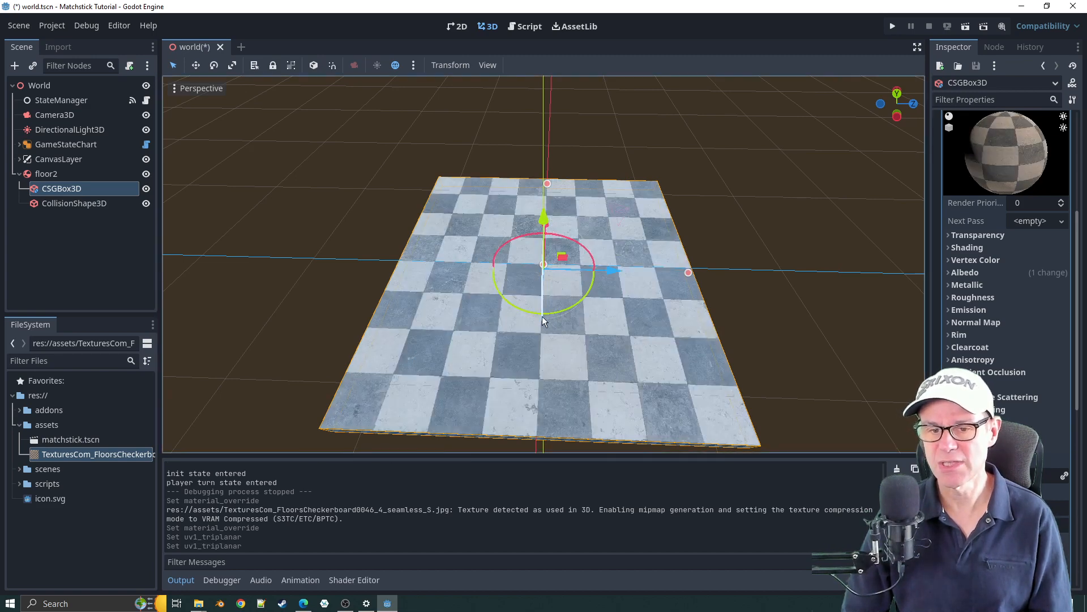
Run the project to check the checkerboard floor in the game, and close the game window
scroll(542, 316, up, 5)
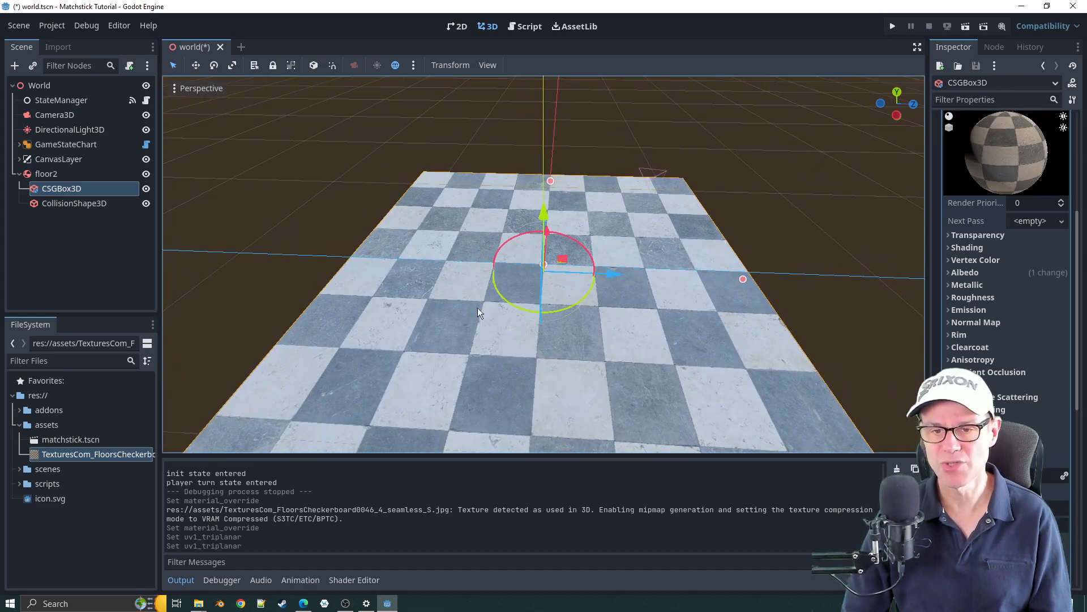
click(892, 27)
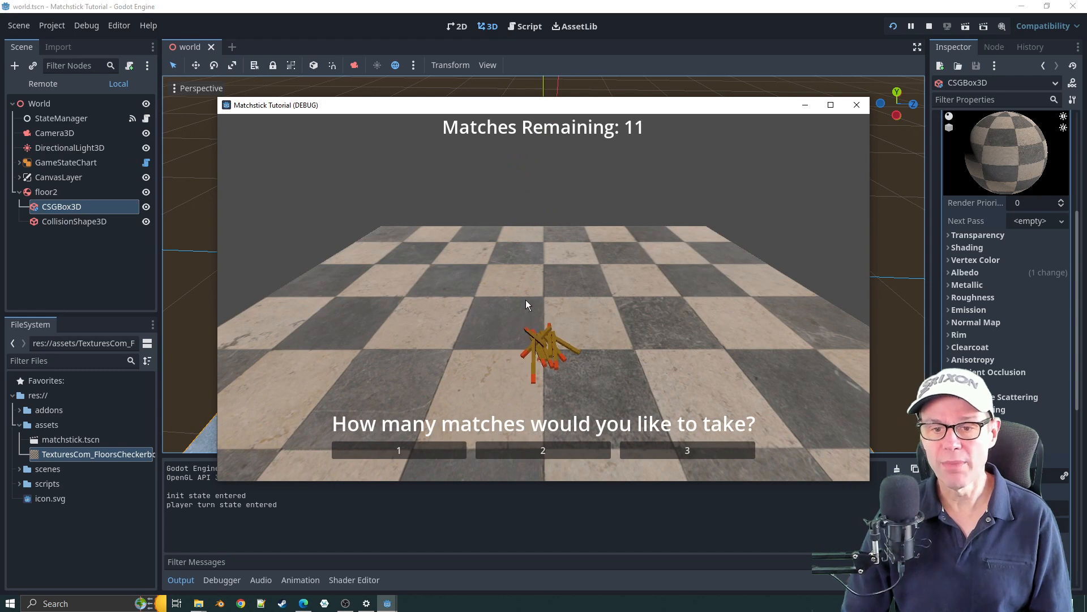
click(856, 105)
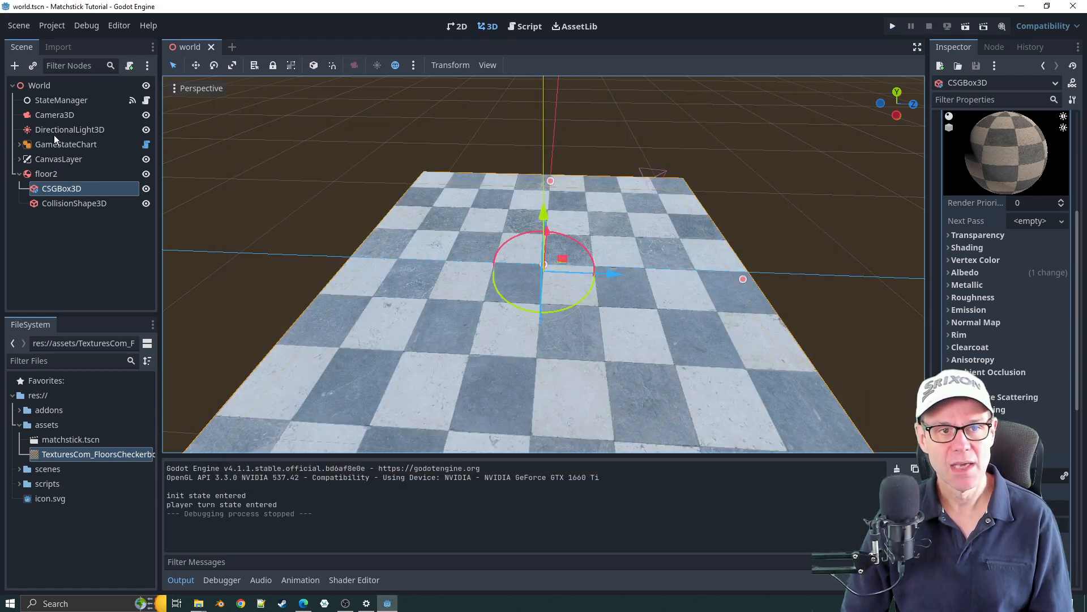
Reset the StateManager's Min Matches to 20 and Max Matches to 35, and save the scene
click(57, 102)
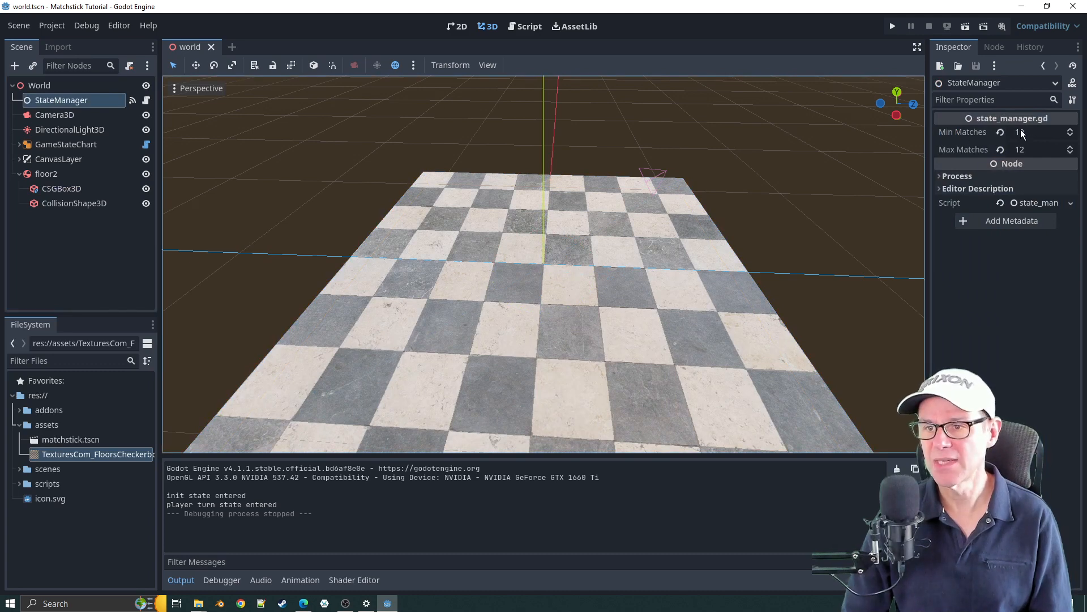
click(1001, 133)
click(1000, 150)
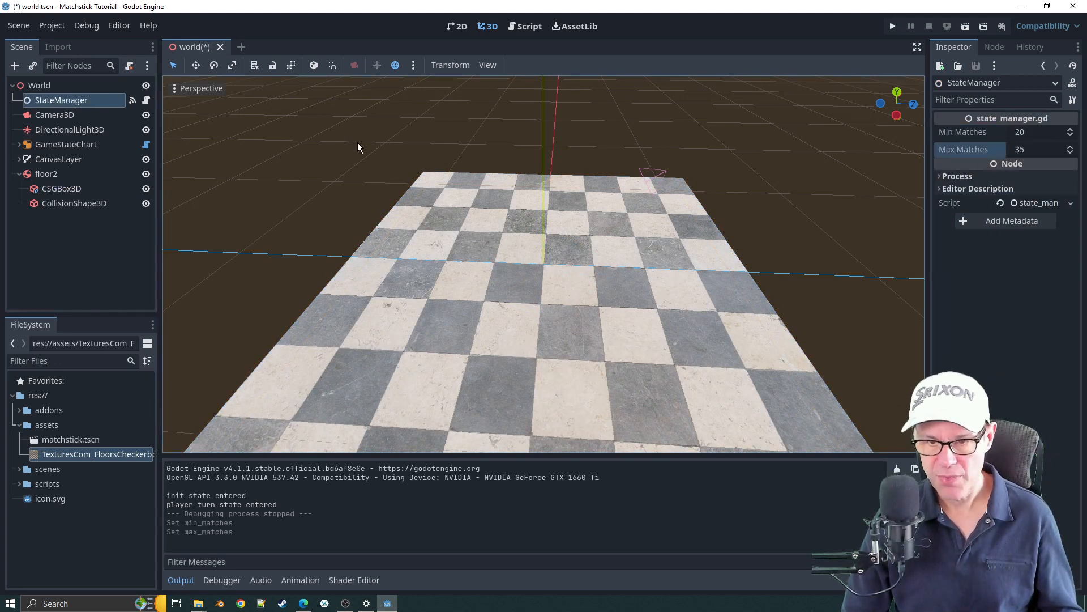
key(ctrl+s)
Add a Web preset in the project's export settings and look through its options
mouse_move(361, 146)
middle_down()
mouse_move(383, 149)
mouse_move(373, 146)
middle_up()
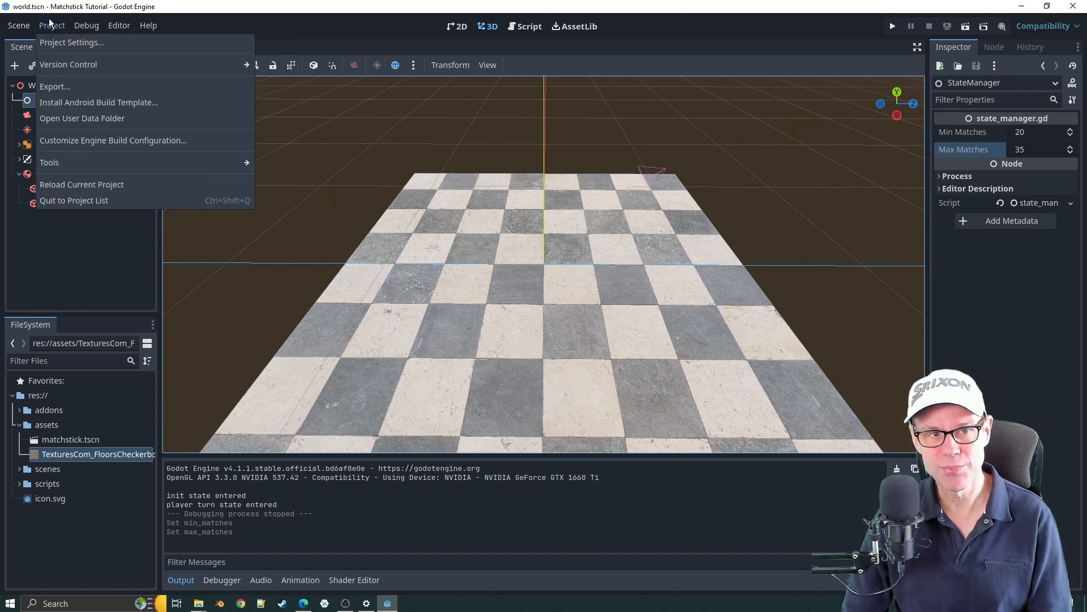
click(63, 86)
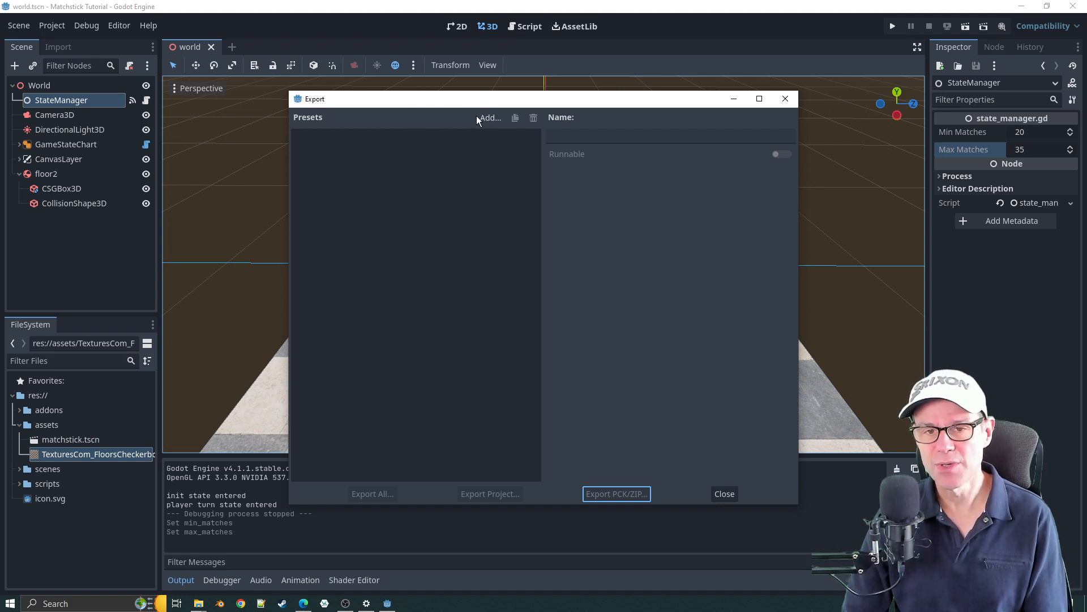
click(490, 119)
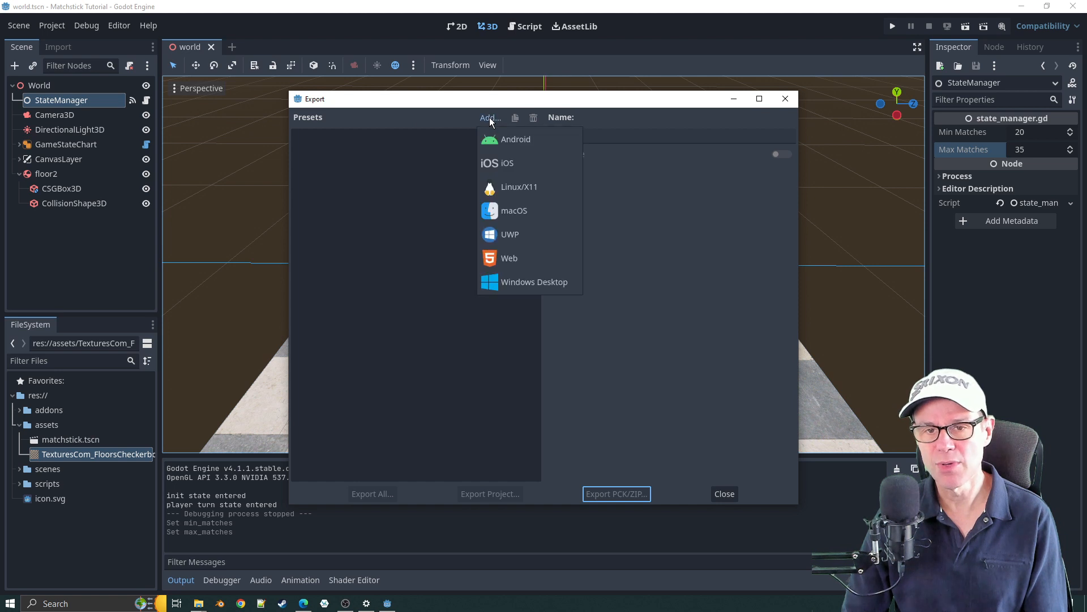
click(511, 262)
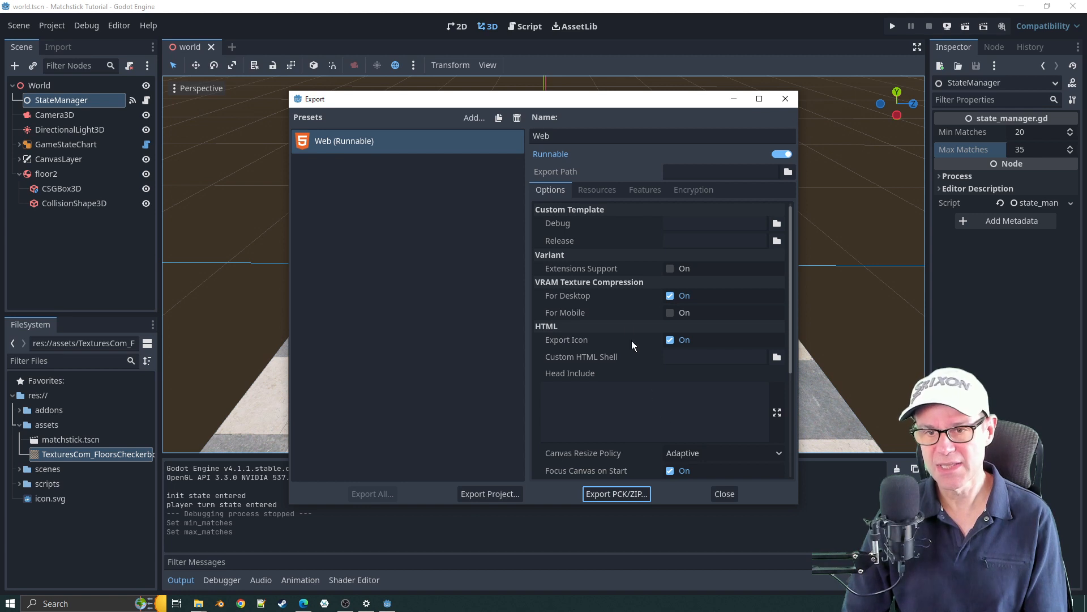
scroll(613, 263, down, 3)
scroll(614, 263, up, 3)
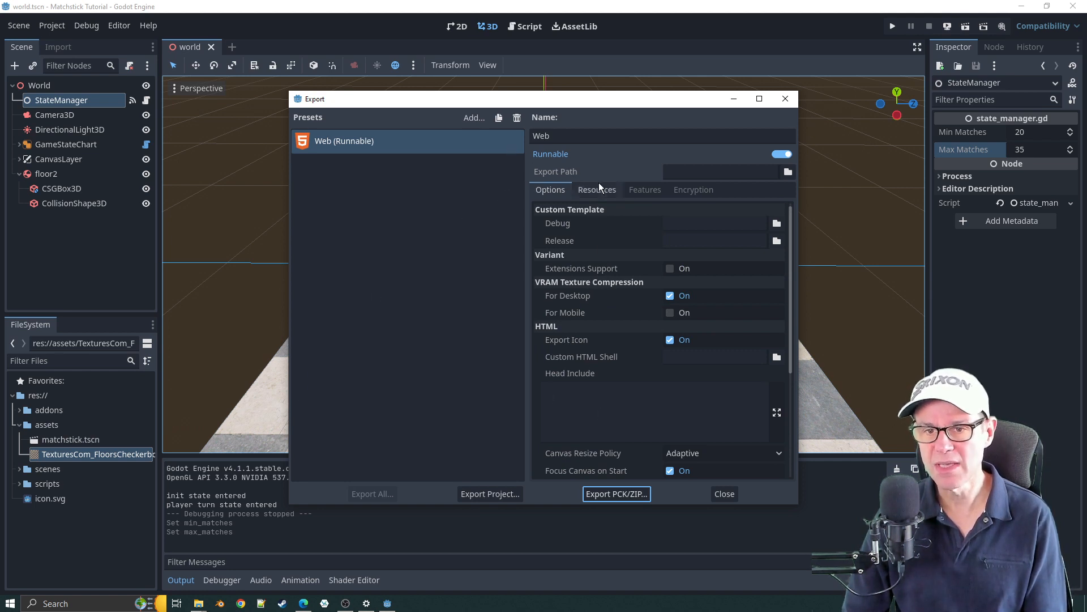
Export the project without debug as Matchstick Tutorial.html into a new exports/01 folder inside the project folder
click(488, 488)
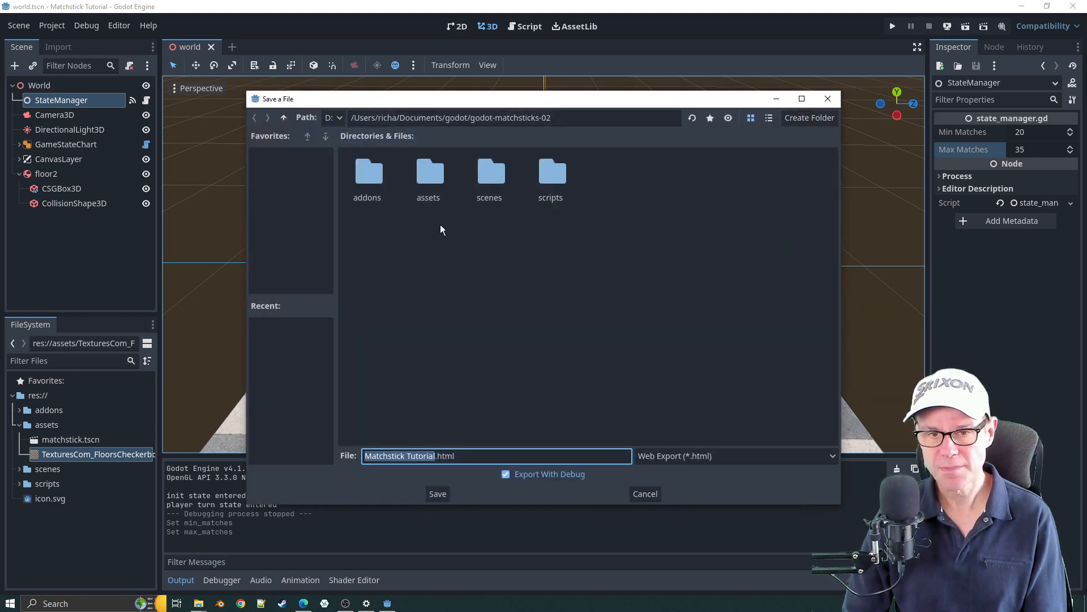
click(800, 117)
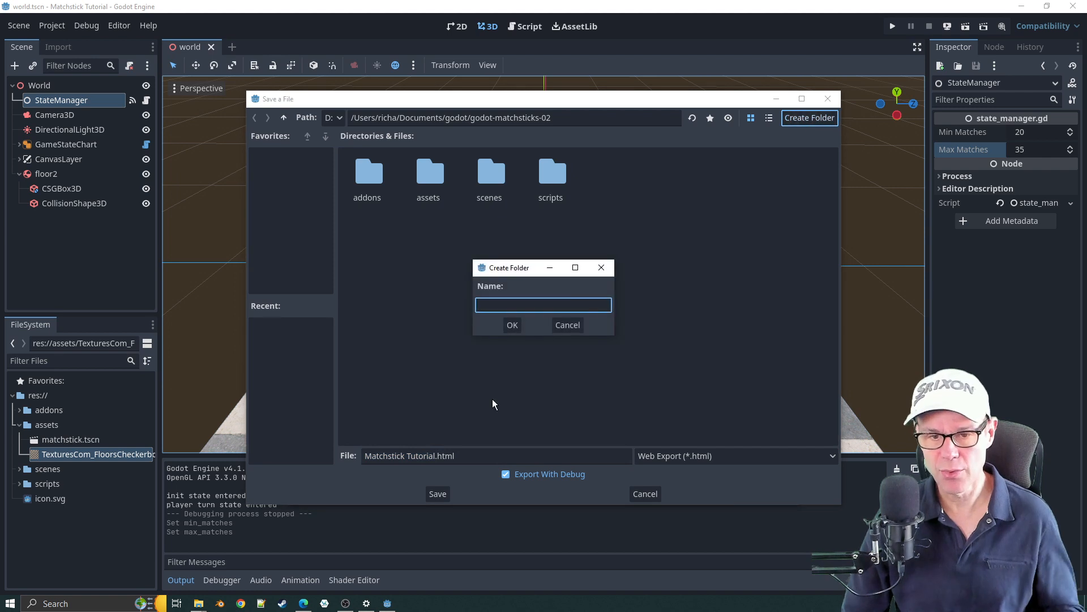
text(exports)
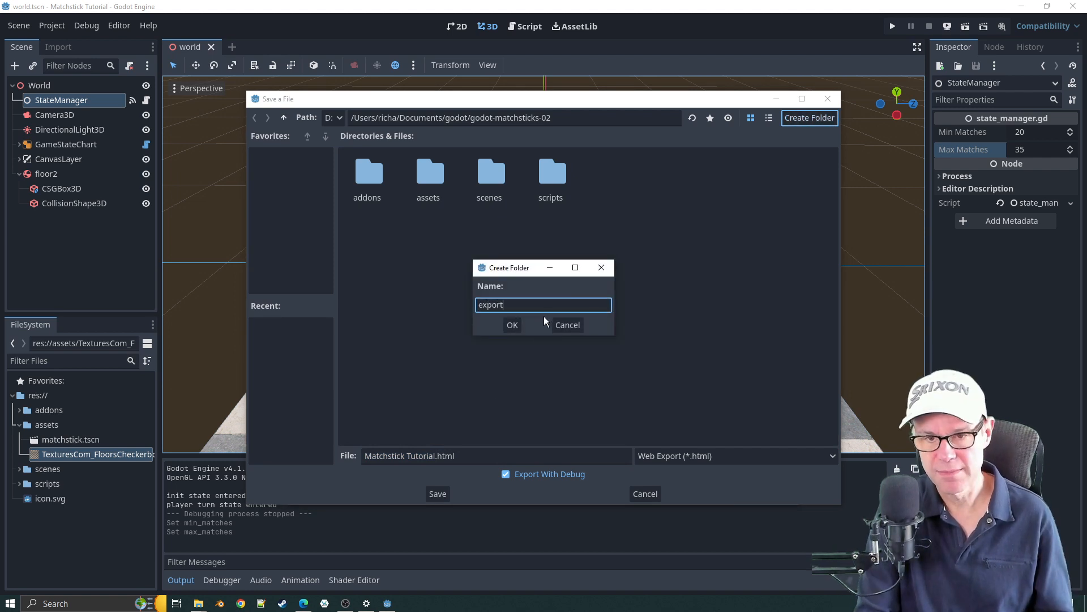
key(Return)
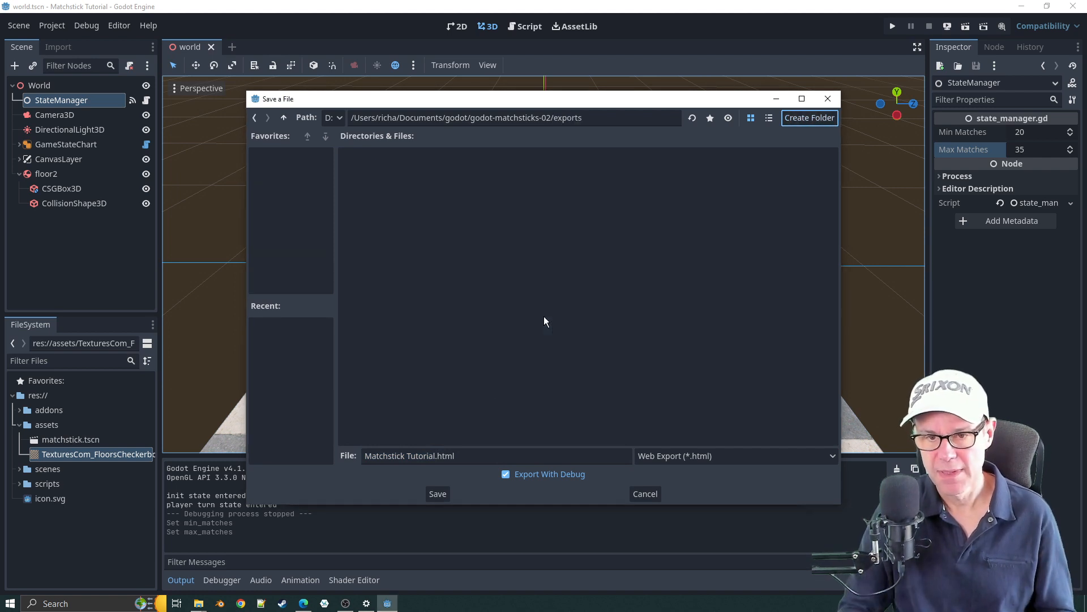
click(806, 118)
text(01)
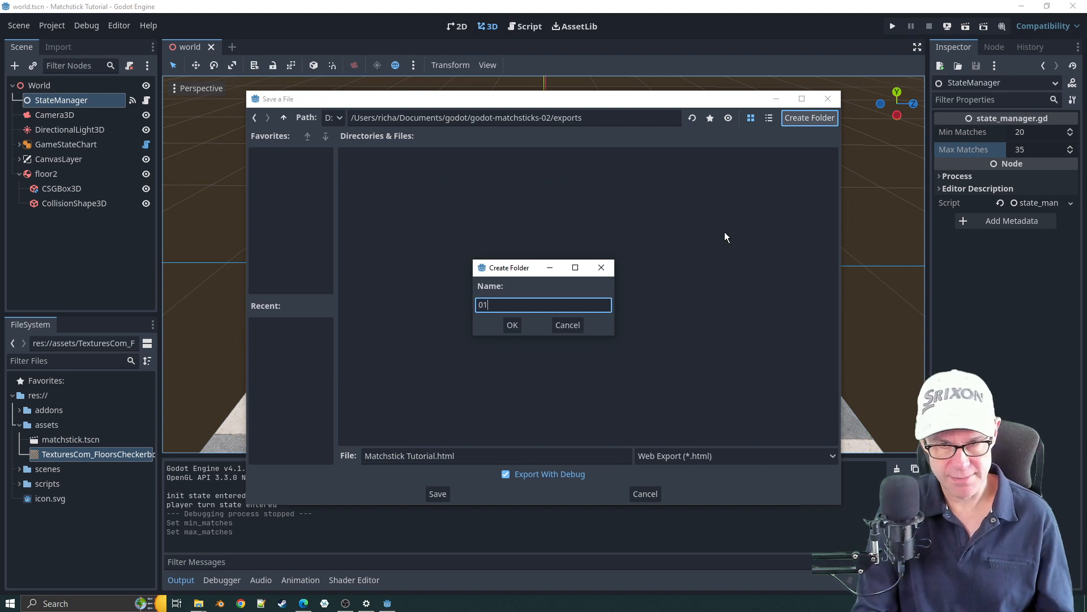
key(Return)
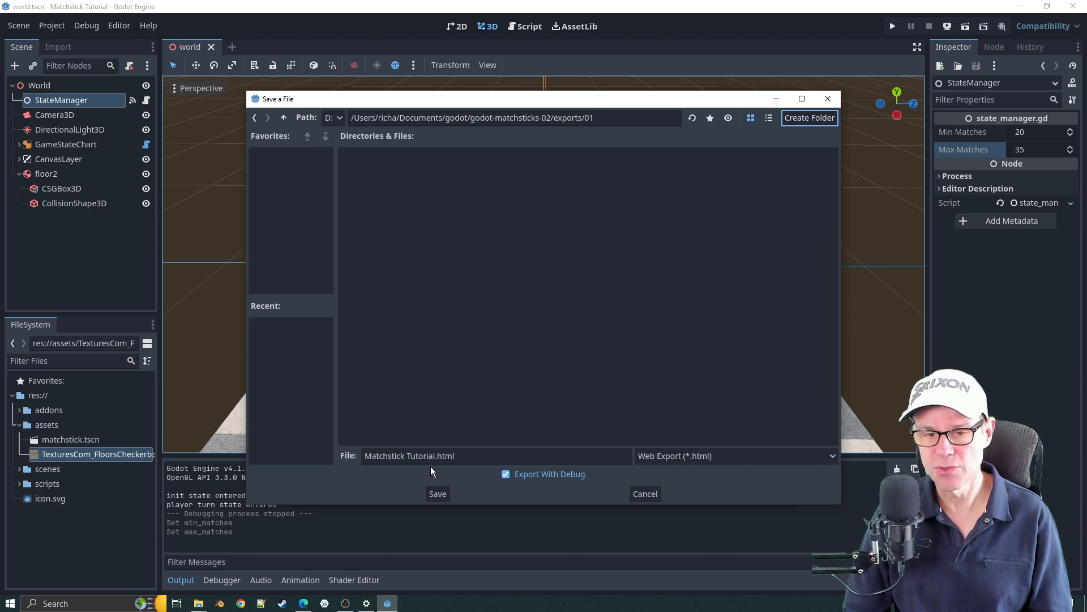
click(502, 475)
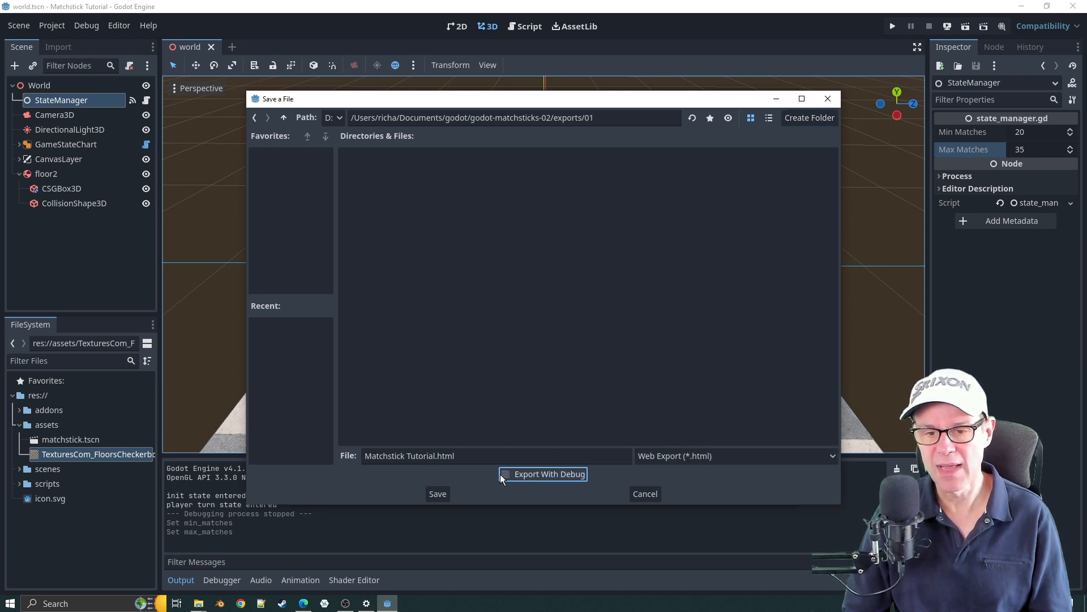
click(433, 494)
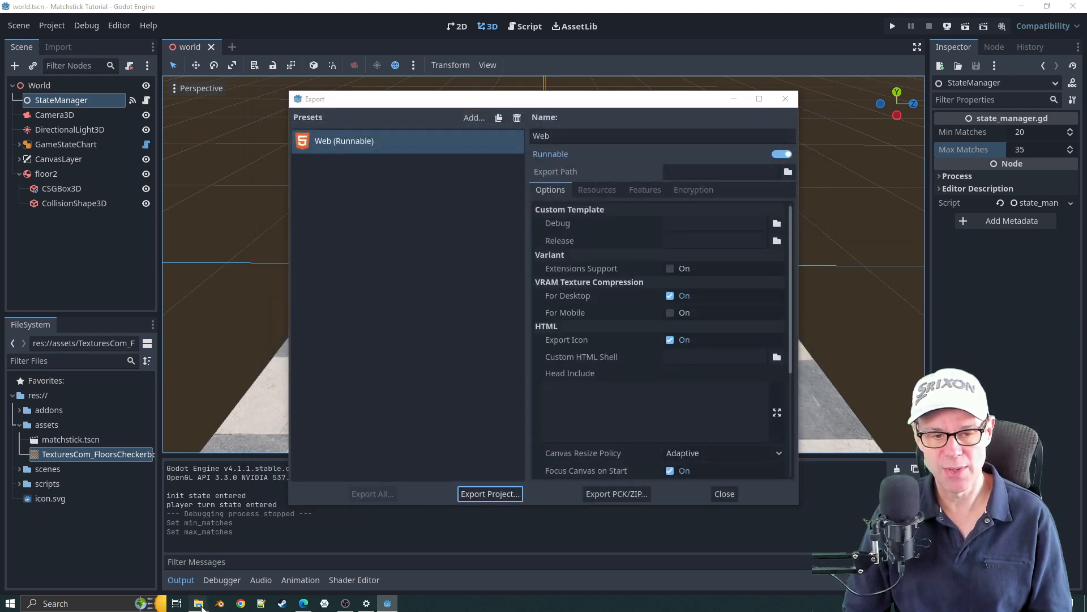
Switch to File Explorer and open the exports/01 folder of the godot-matchsticks-02 project
mouse_move(199, 604)
click(202, 563)
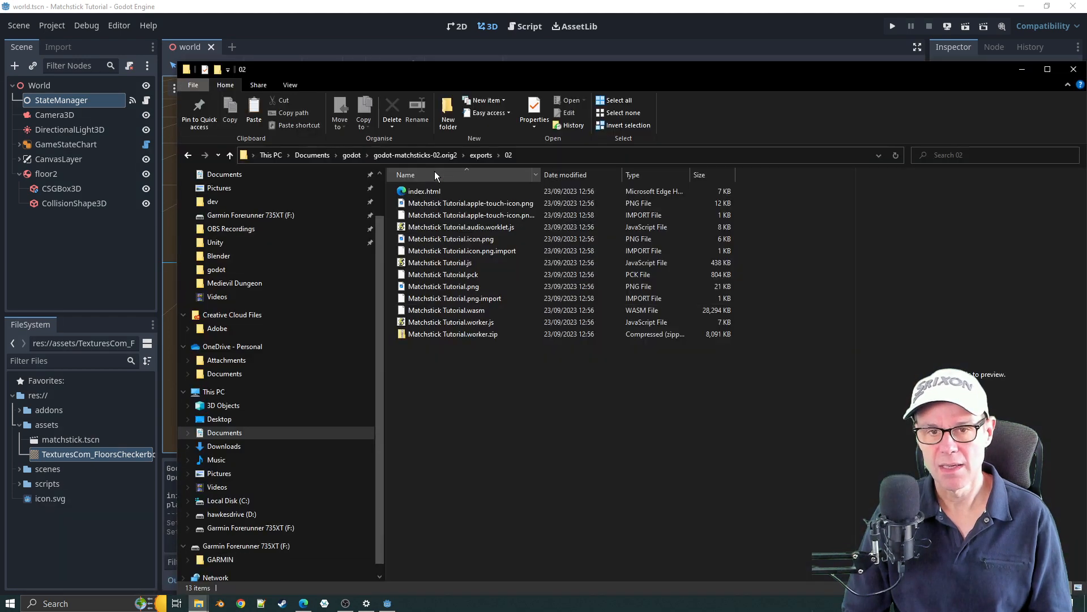
click(409, 156)
click(352, 156)
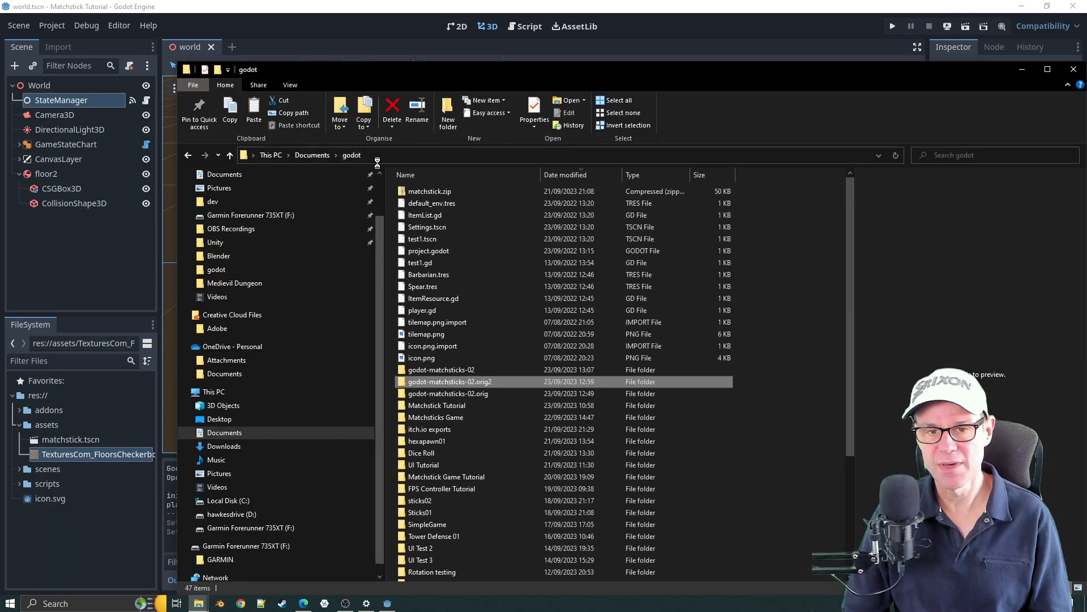
double_click(441, 369)
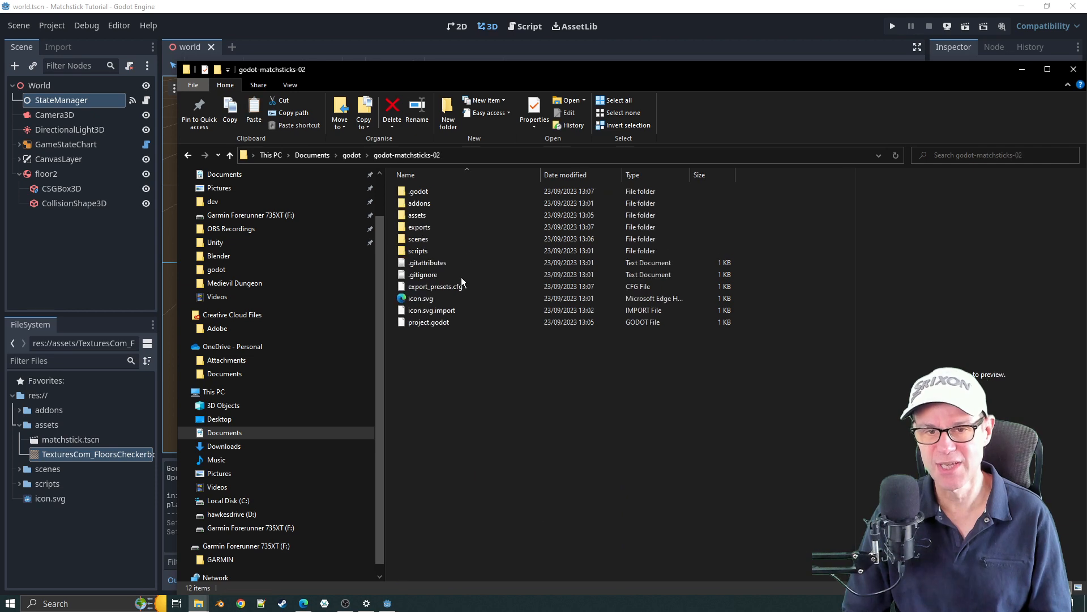
double_click(428, 227)
double_click(410, 193)
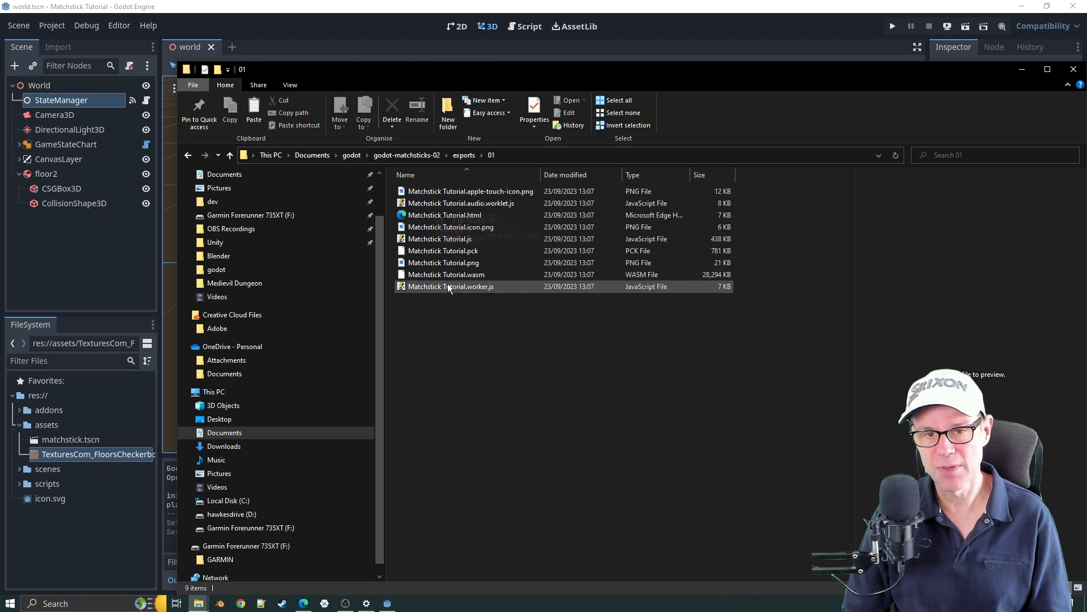
Rename the exported Matchstick Tutorial.html file to index.html
click(453, 215)
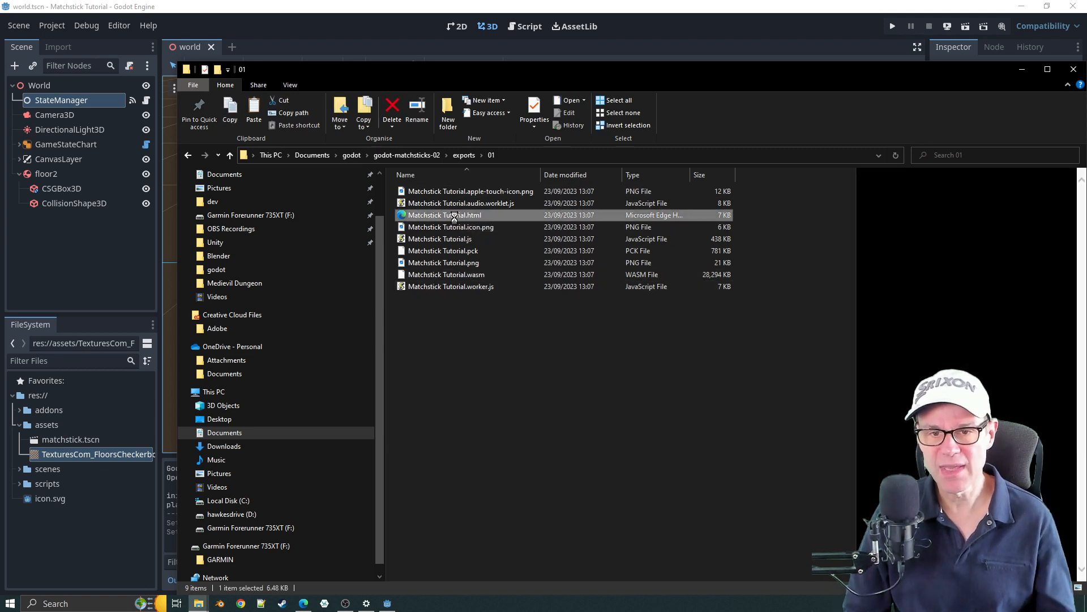
click(456, 216)
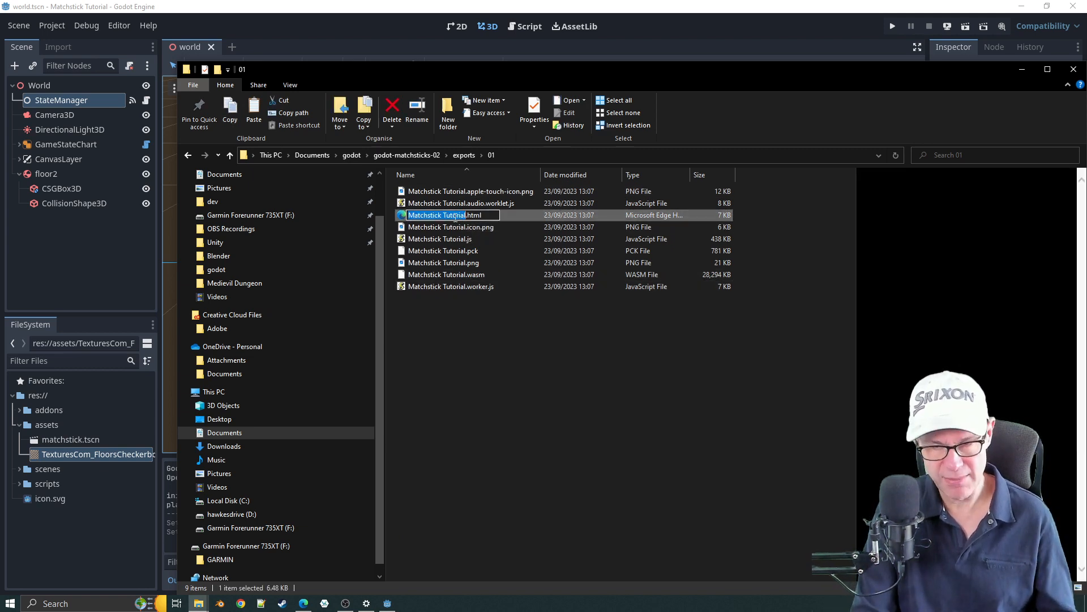
text(index)
key(Return)
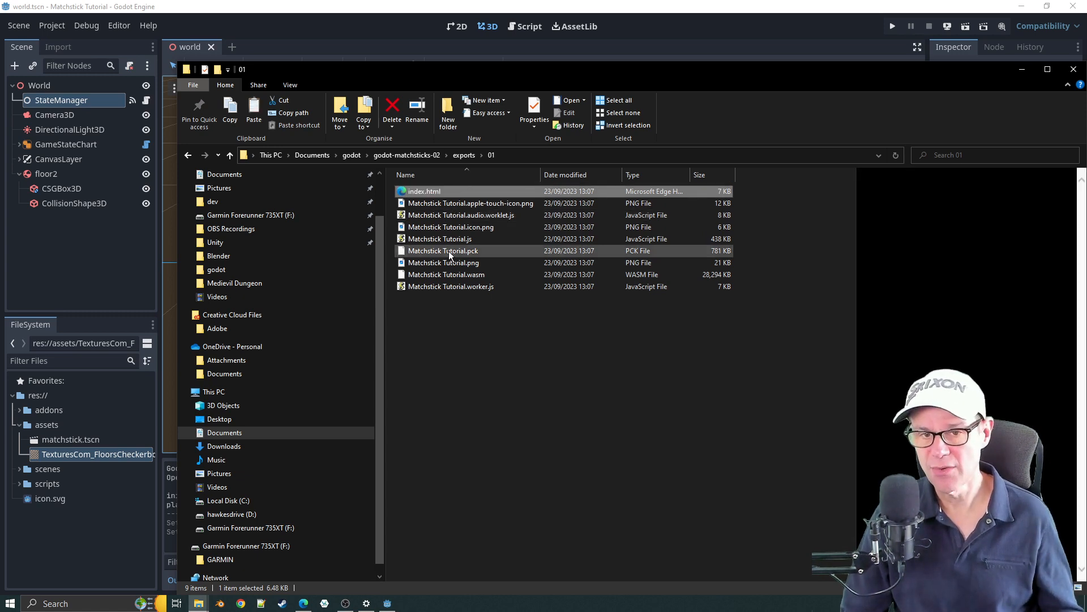
Compress all the exported files in the 01 folder into one zip archive and select the archive
shift+click(458, 288)
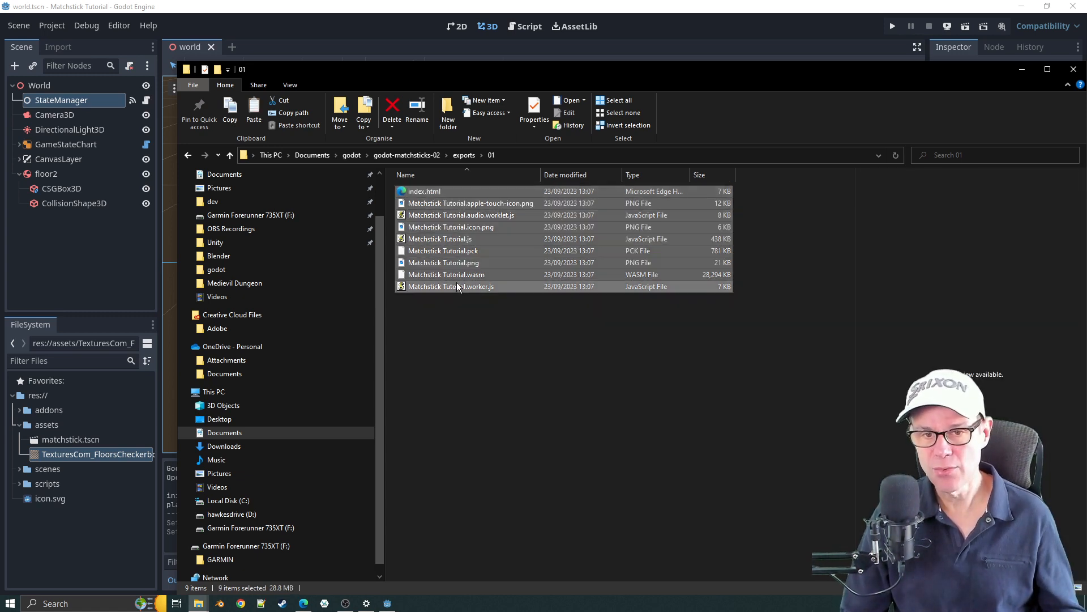
right_click(458, 287)
mouse_move(404, 354)
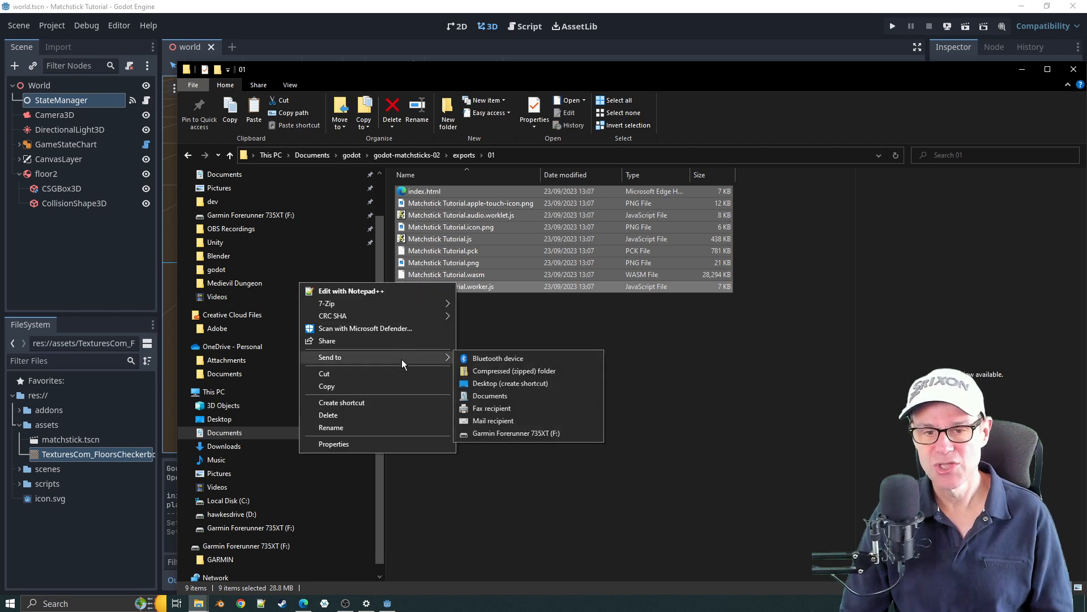
click(498, 371)
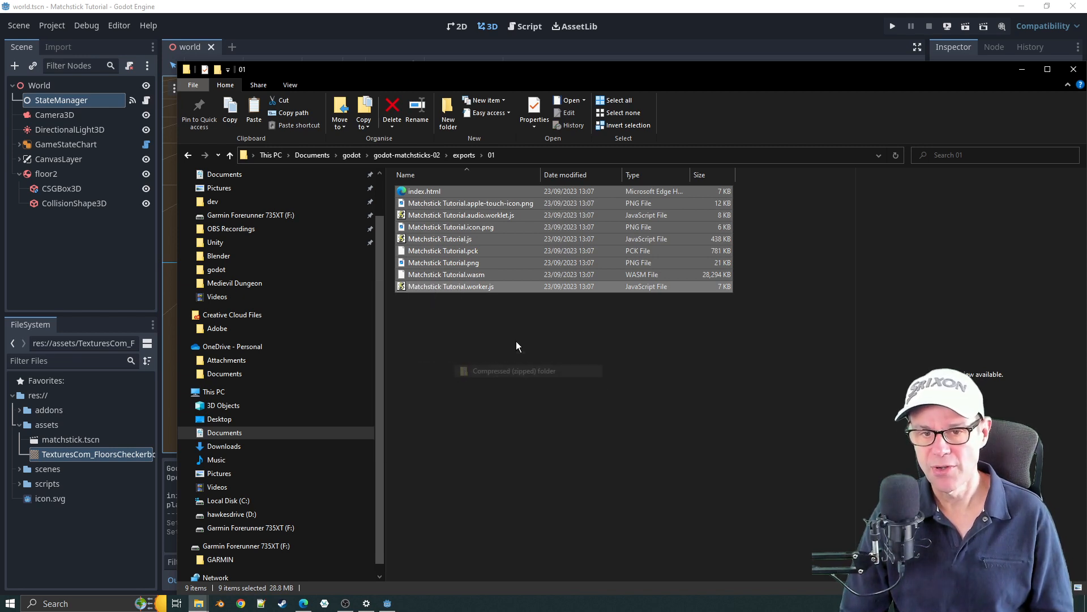
key(Return)
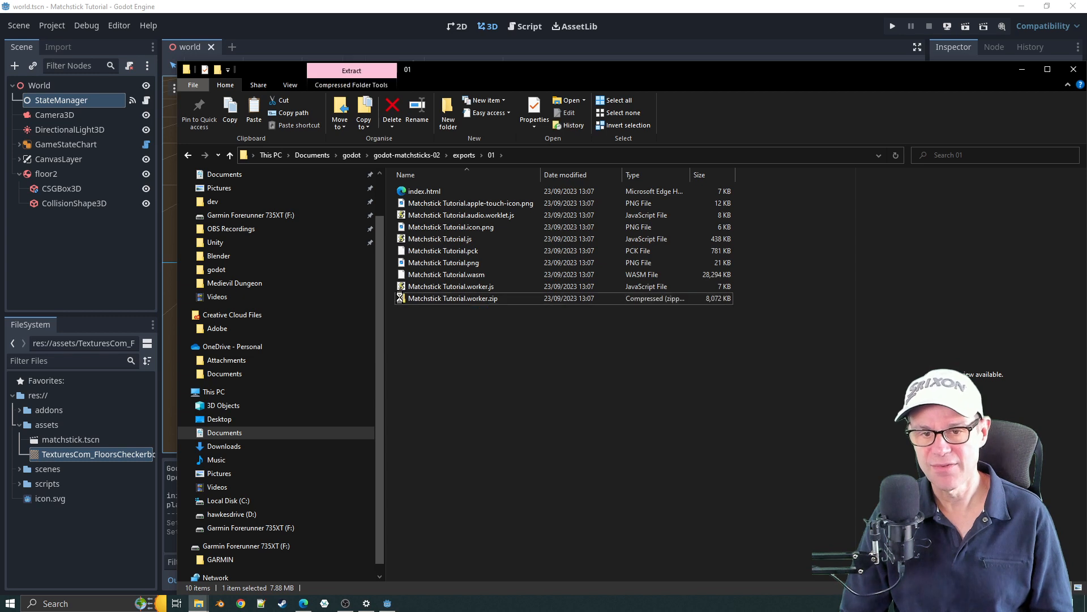
click(426, 286)
click(437, 299)
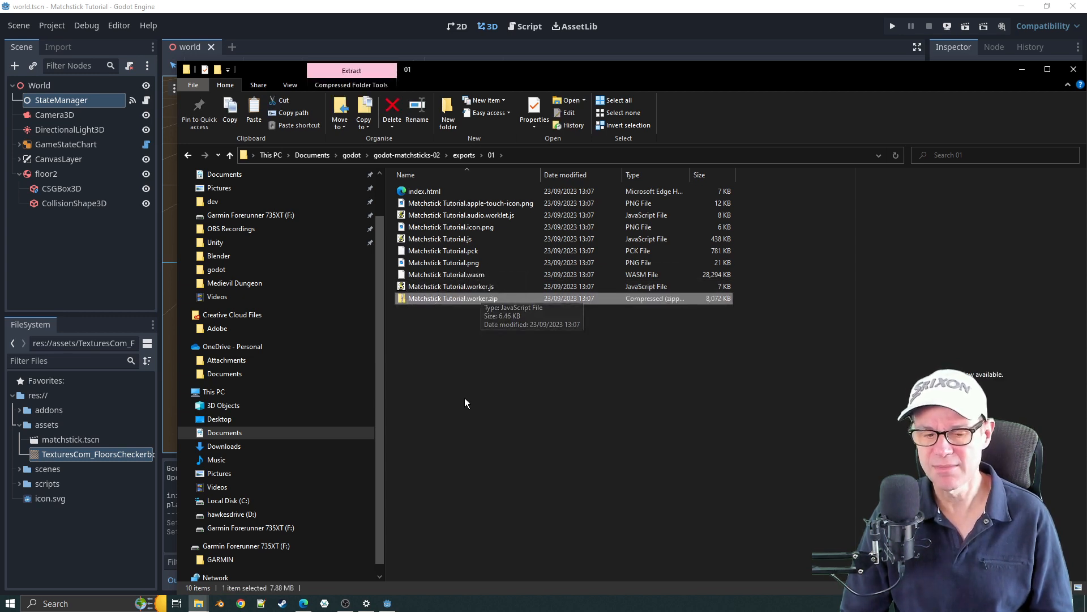
Switch to the itch.io dashboard in Edge and start creating a new project
click(305, 602)
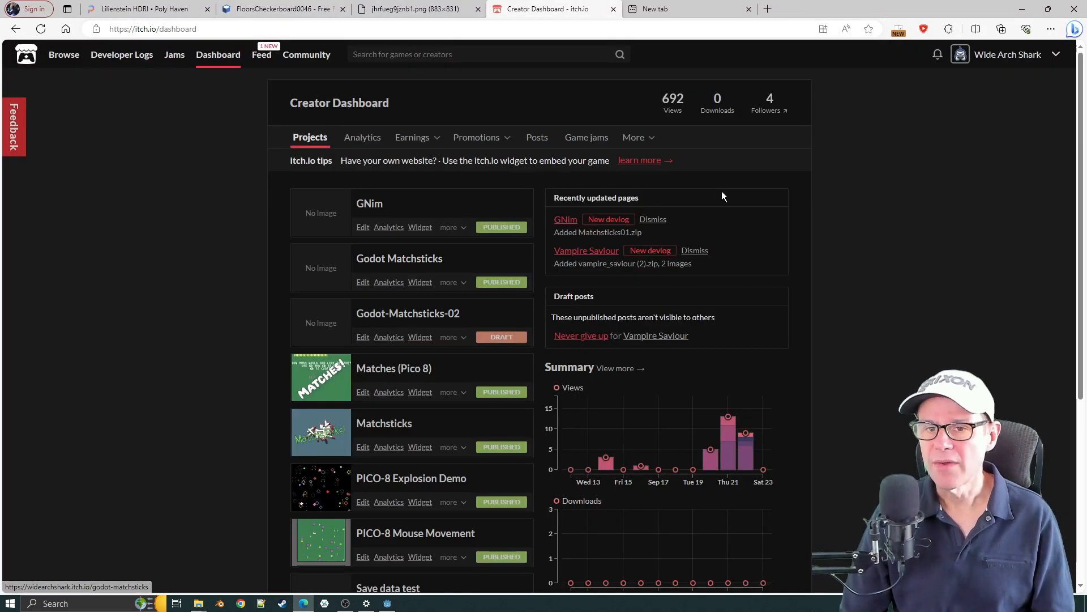
mouse_move(989, 57)
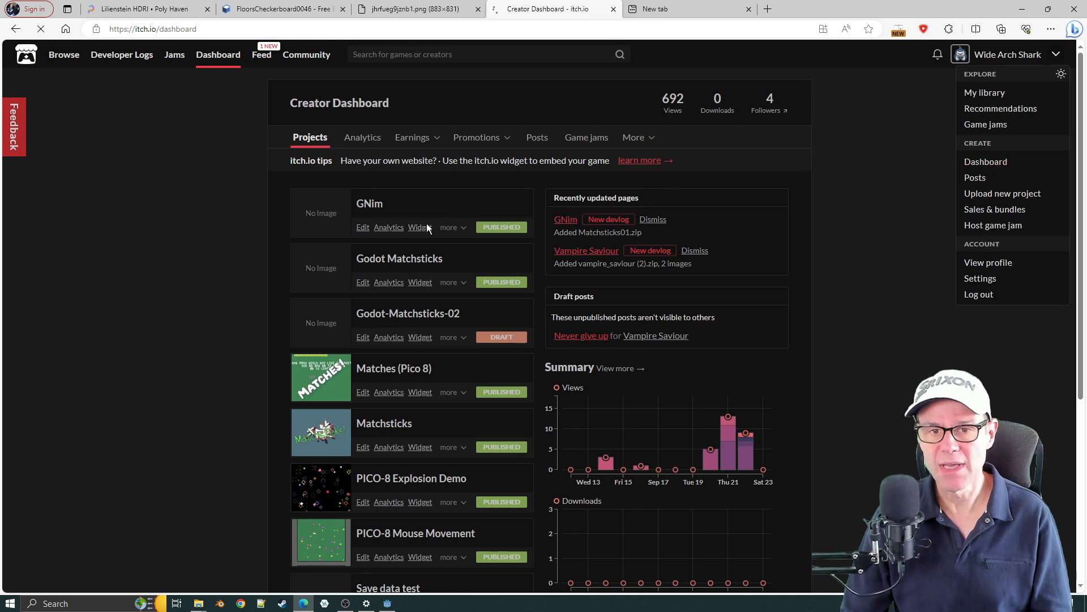
scroll(294, 254, down, 5)
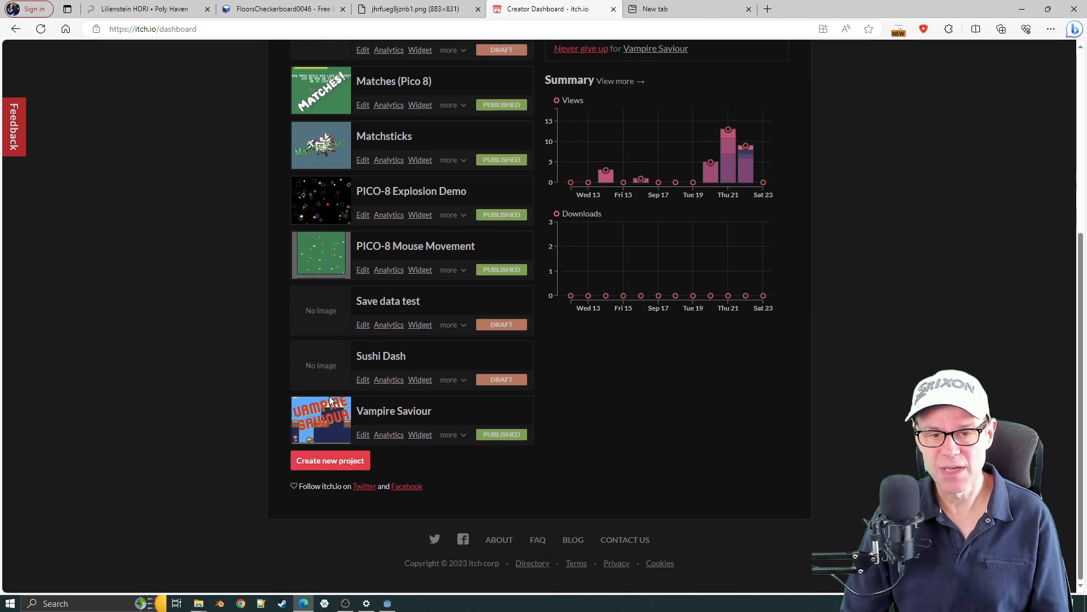
click(342, 468)
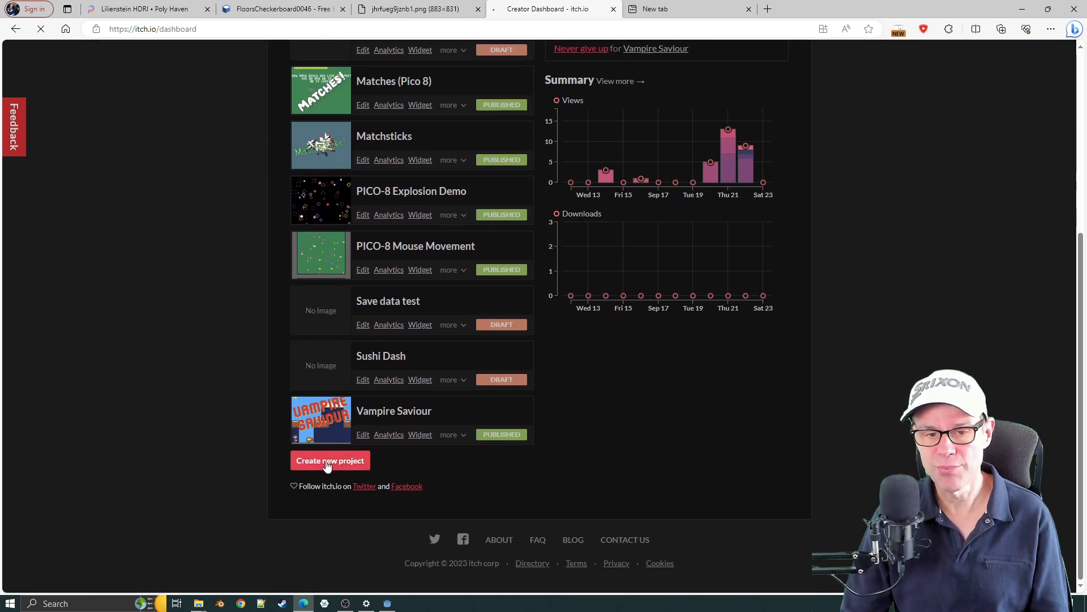
Title the new itch.io project Matchsticks 03 and use matchsticks-03 as its project URL
click(320, 256)
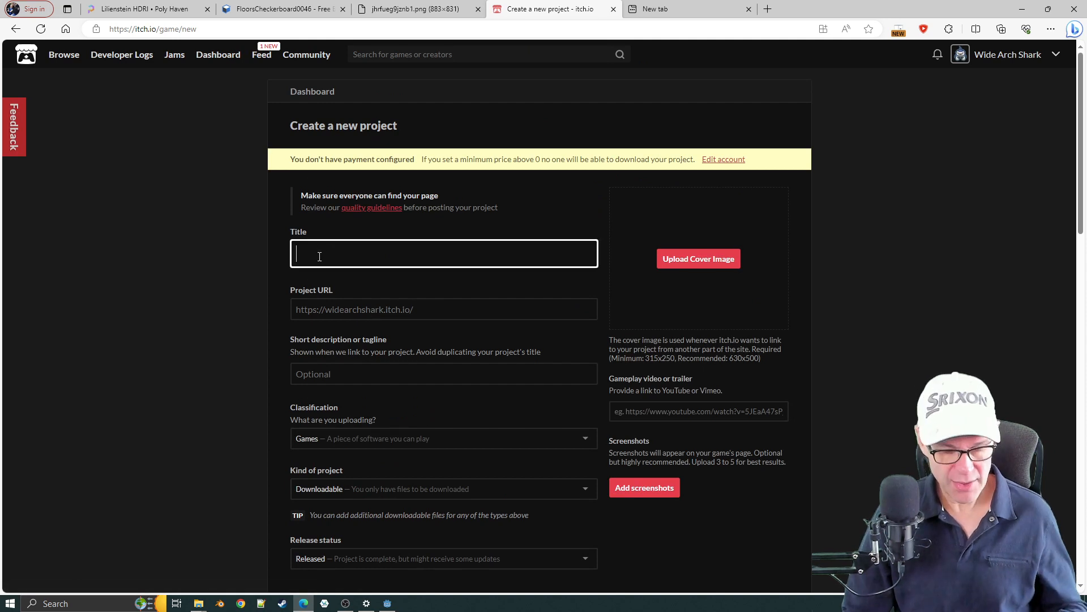
text(Matchstic)
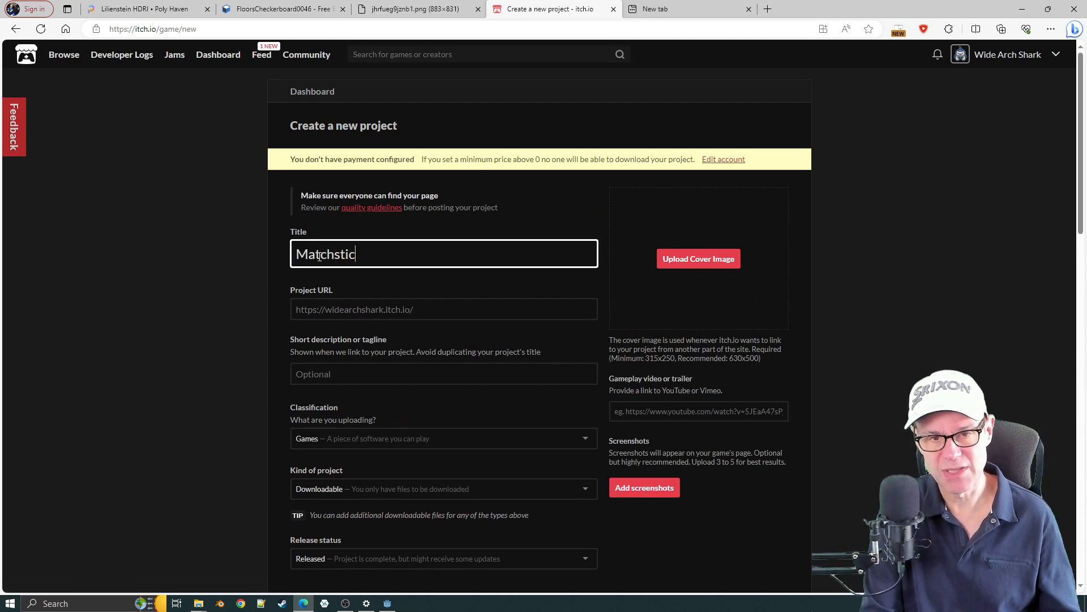
text(ks 03)
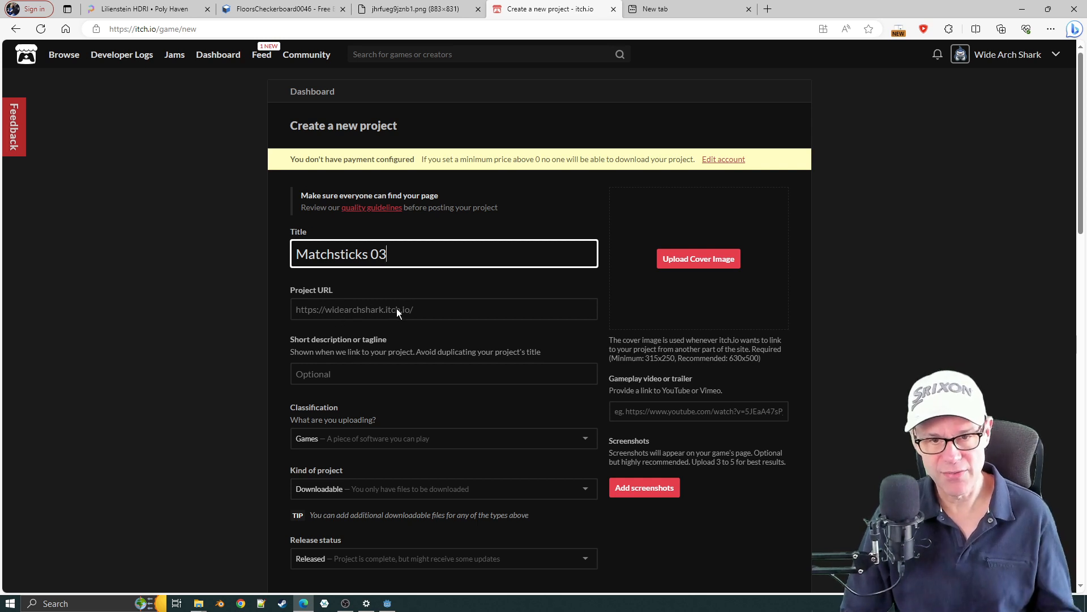
click(429, 312)
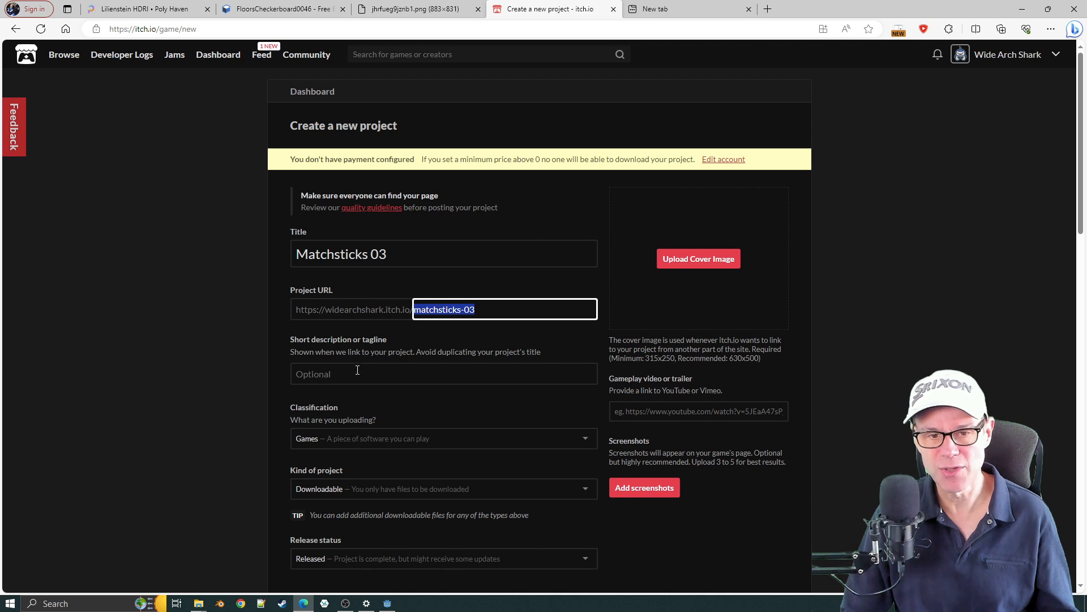
Enter "Don't take the last match!" as the project's short description or tagline
click(358, 370)
text(Don)
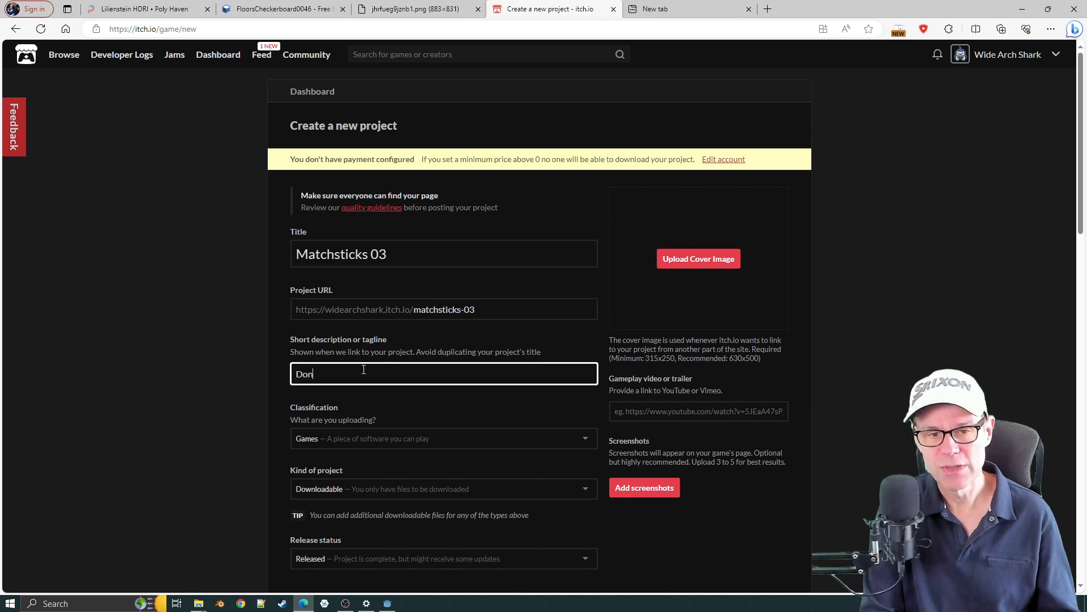
text('t take th)
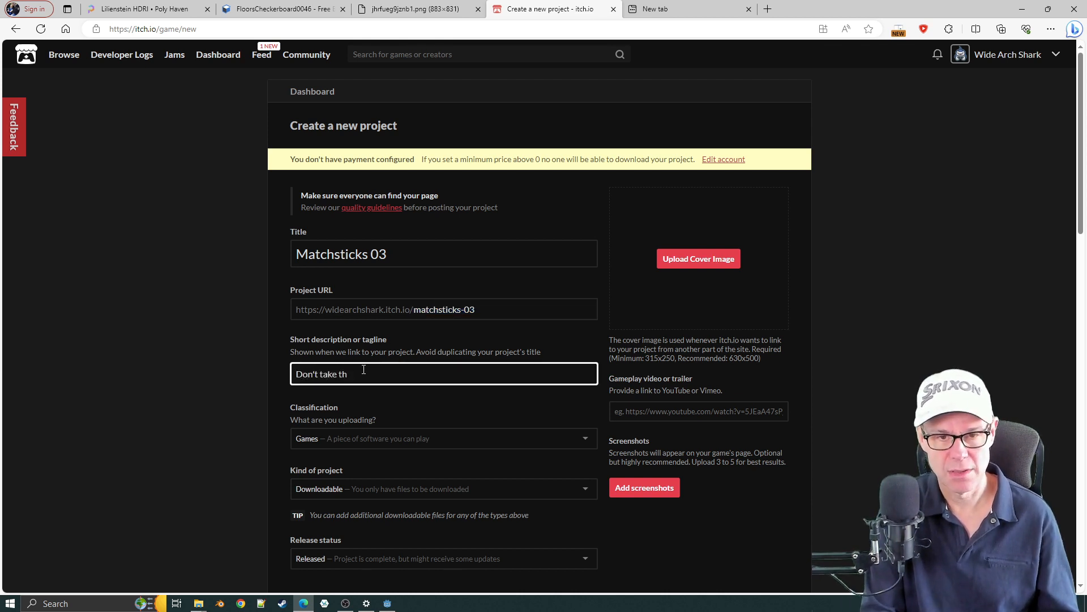
text(ae last match!)
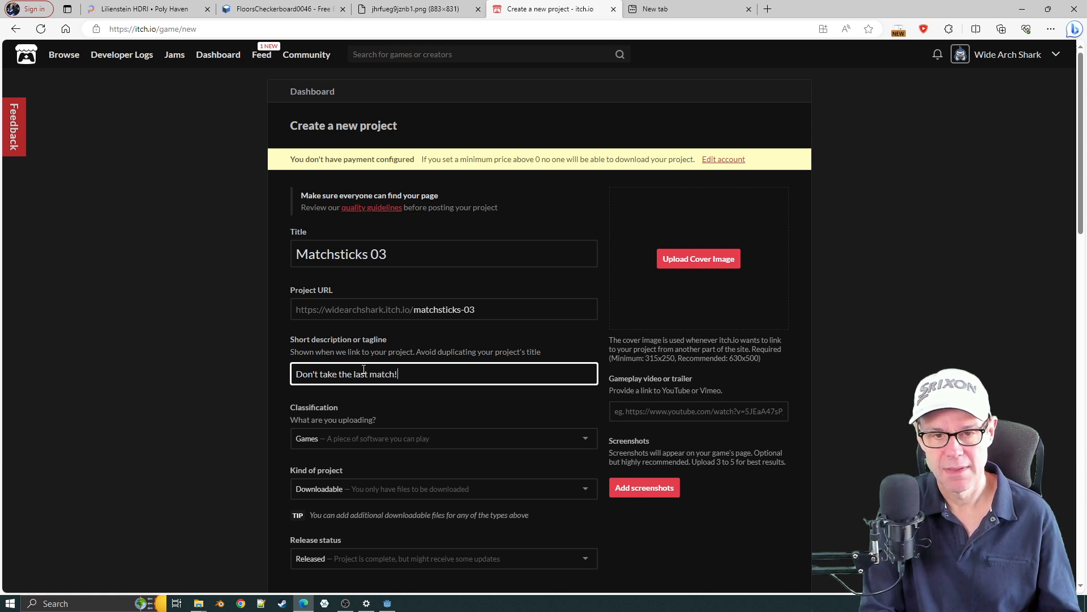
Set the kind of project to HTML and the release status to In development
scroll(365, 369, down, 2)
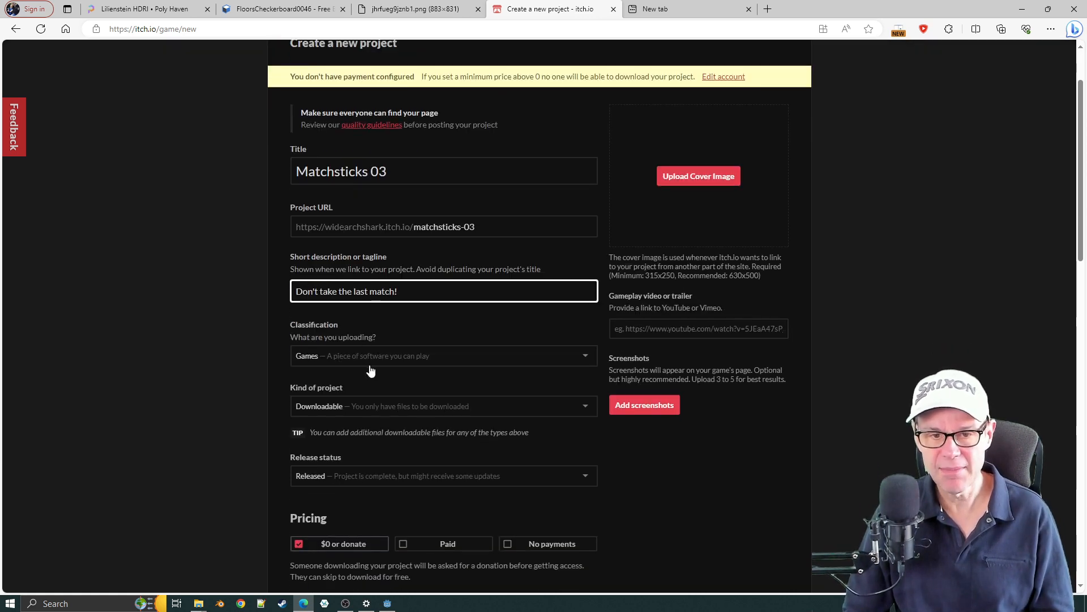
scroll(371, 369, down, 2)
click(310, 322)
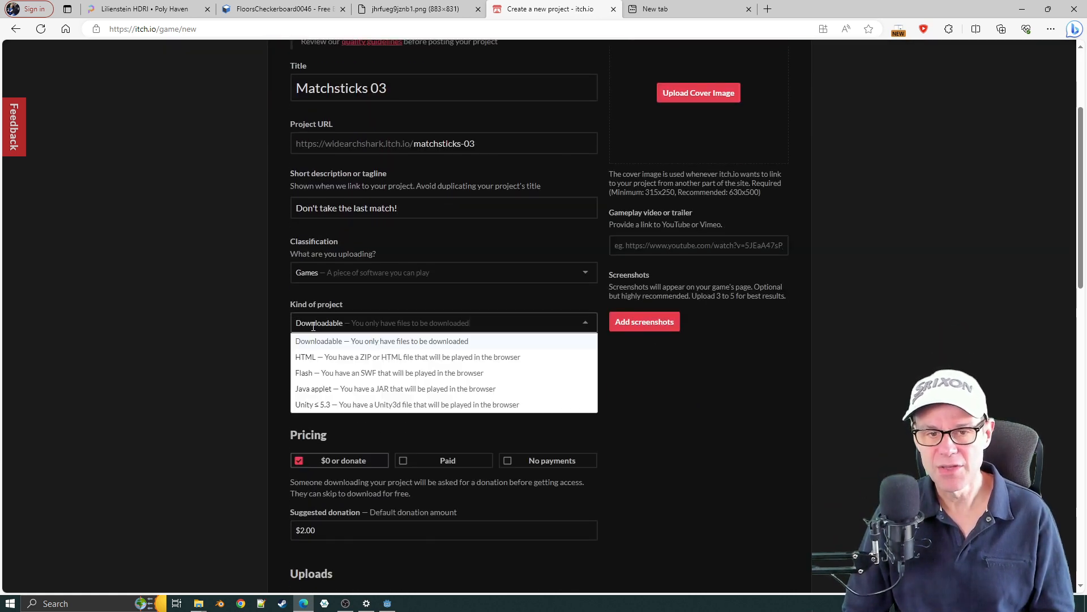
click(321, 363)
scroll(243, 351, down, 2)
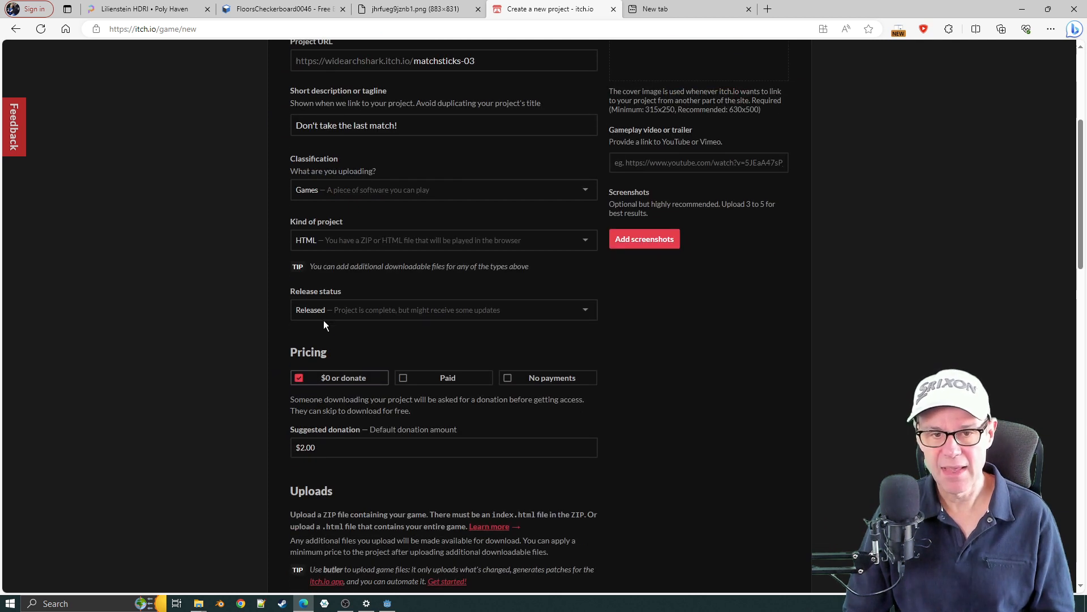
click(343, 311)
click(340, 344)
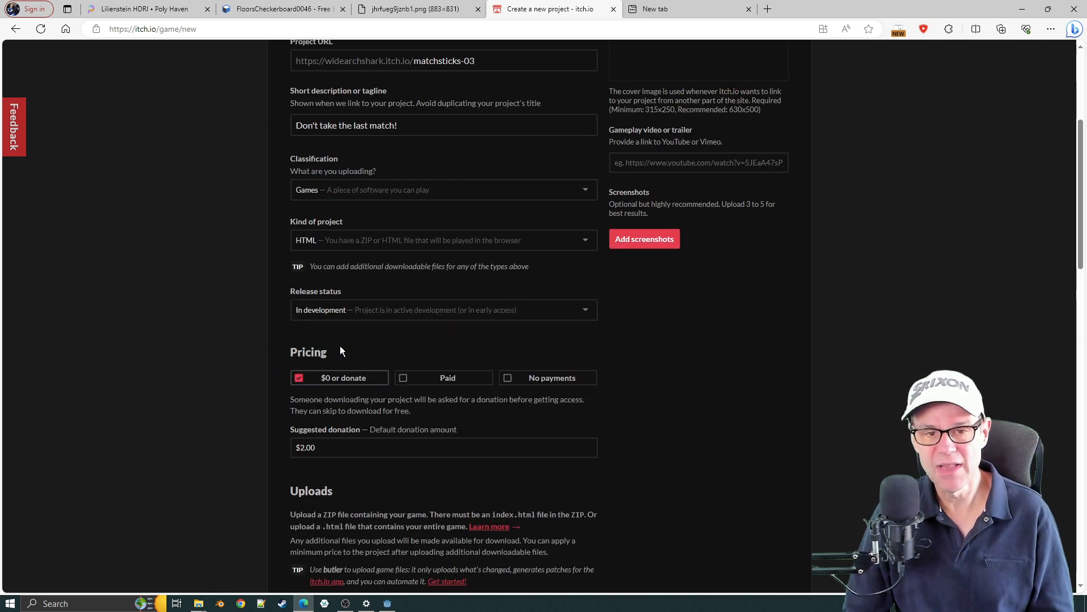
Set the project's pricing to No payments
scroll(269, 347, down, 1)
scroll(269, 347, down, 1)
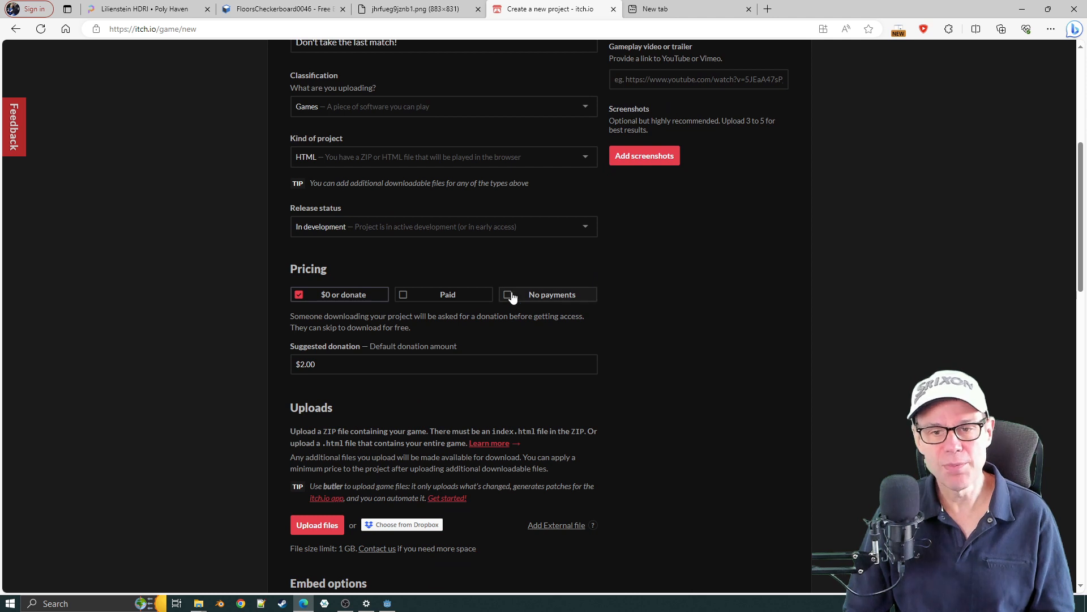
click(508, 295)
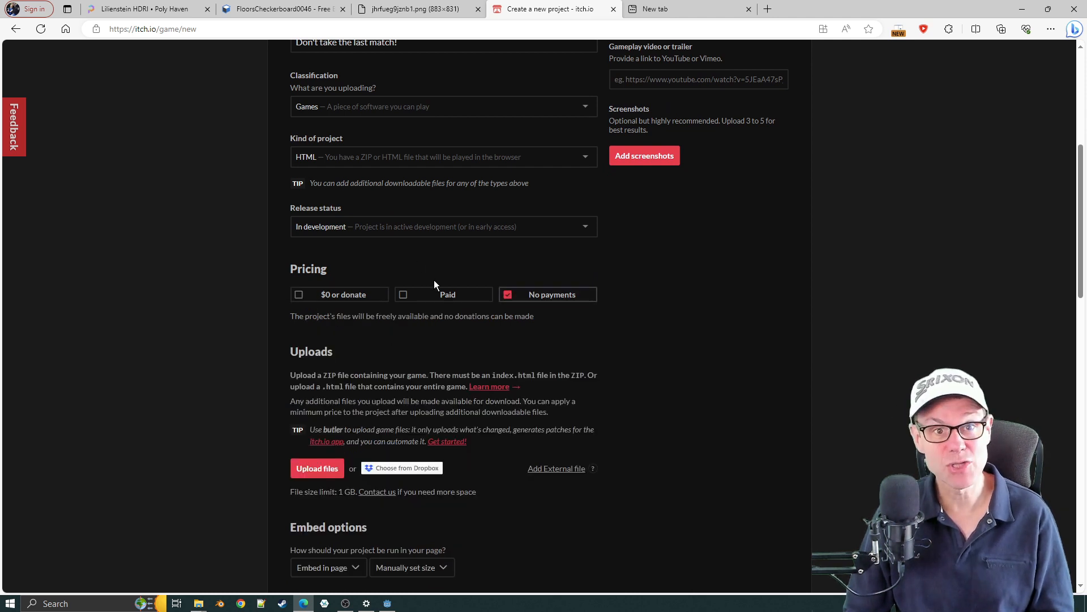
Upload Matchstick Tutorial.worker.zip from the 01 folder inside exports as the project's game file
scroll(382, 318, down, 3)
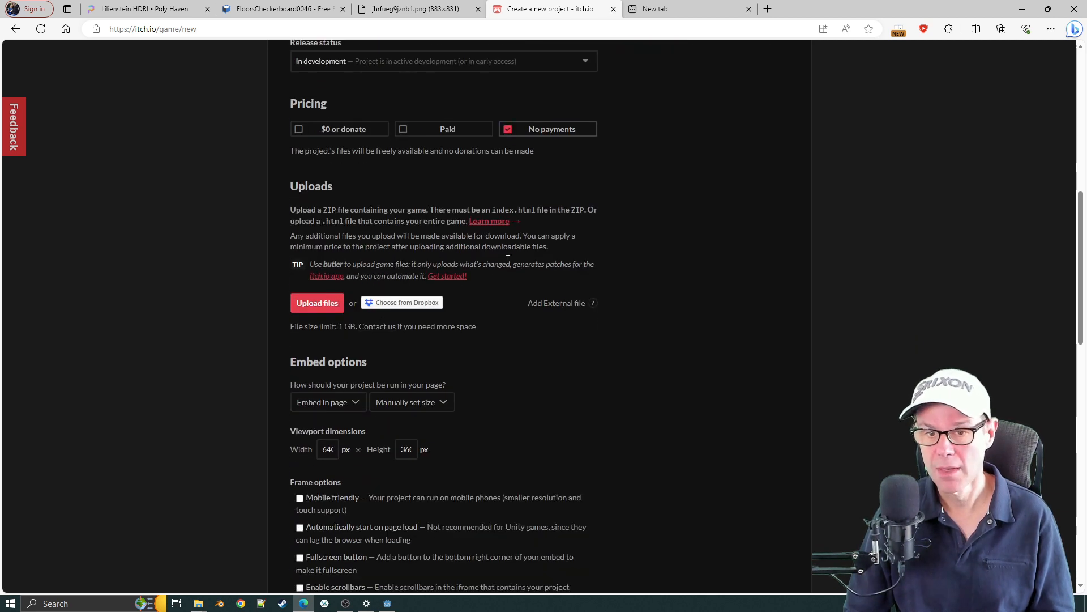
scroll(404, 245, up, 2)
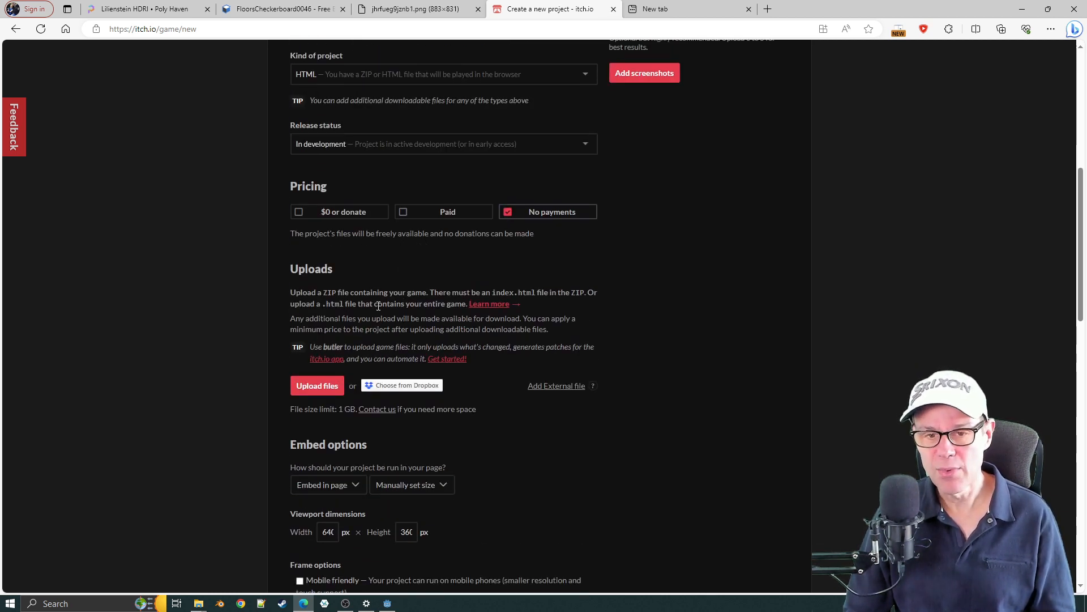
click(319, 385)
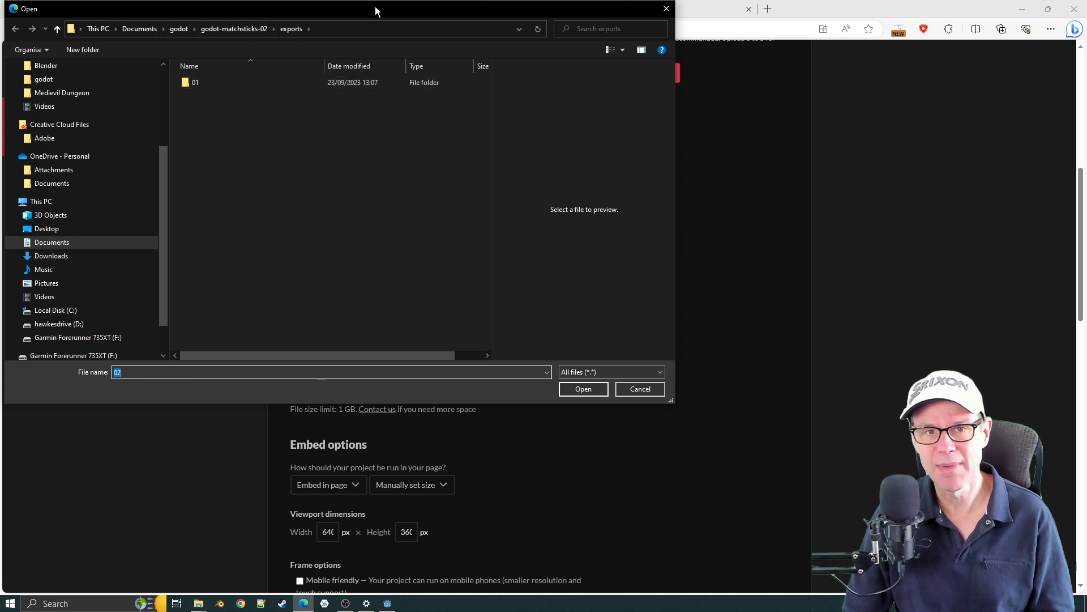
drag(375, 6, 413, 40)
double_click(226, 117)
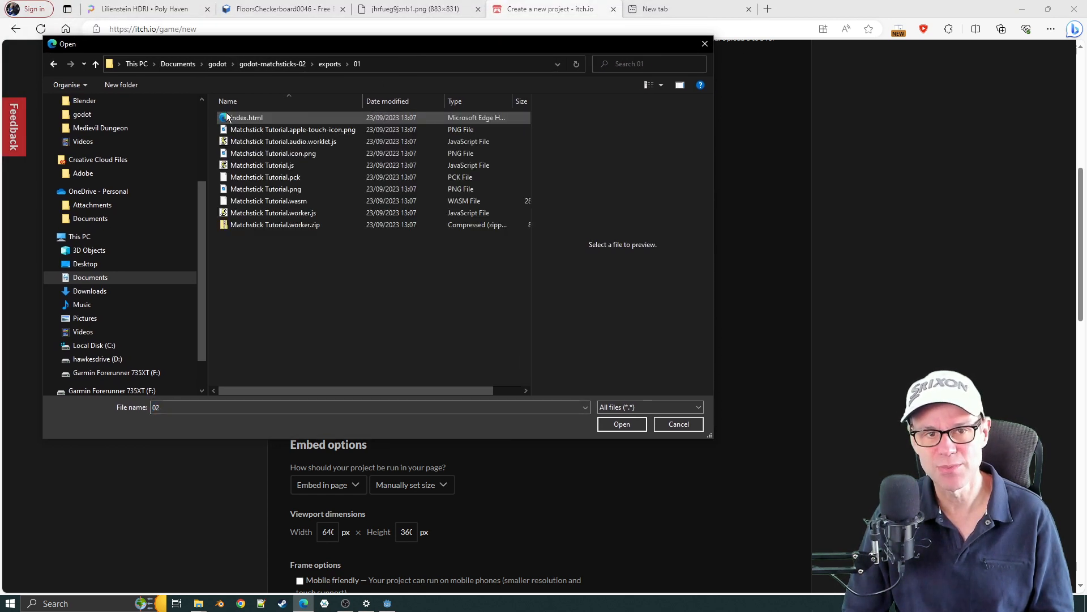
double_click(262, 224)
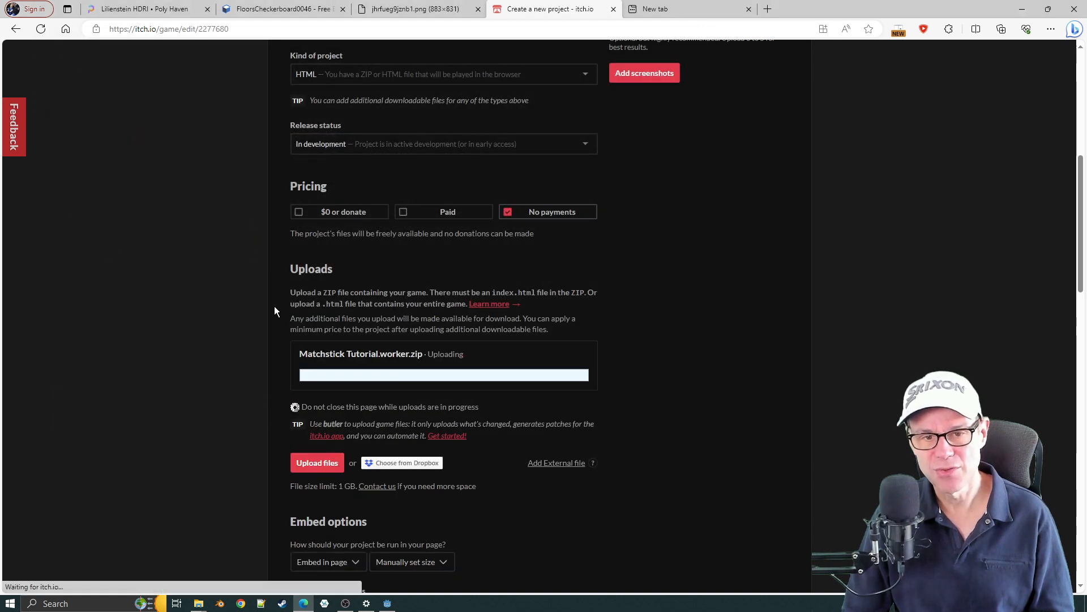
Set the embedded game's viewport dimensions to 960 px wide and 540 px high
scroll(511, 358, down, 3)
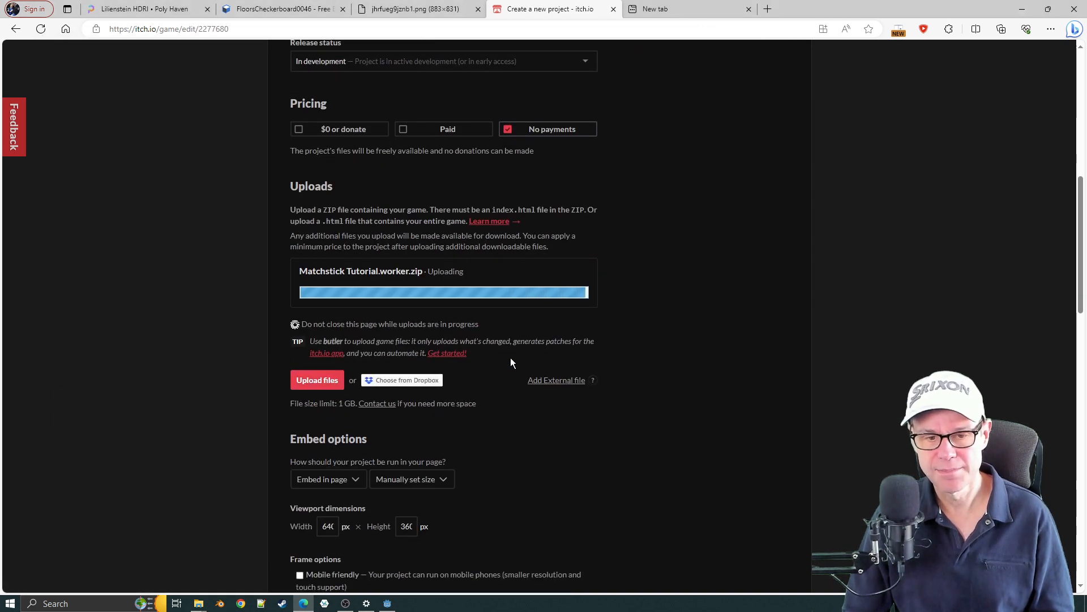
scroll(396, 408, down, 2)
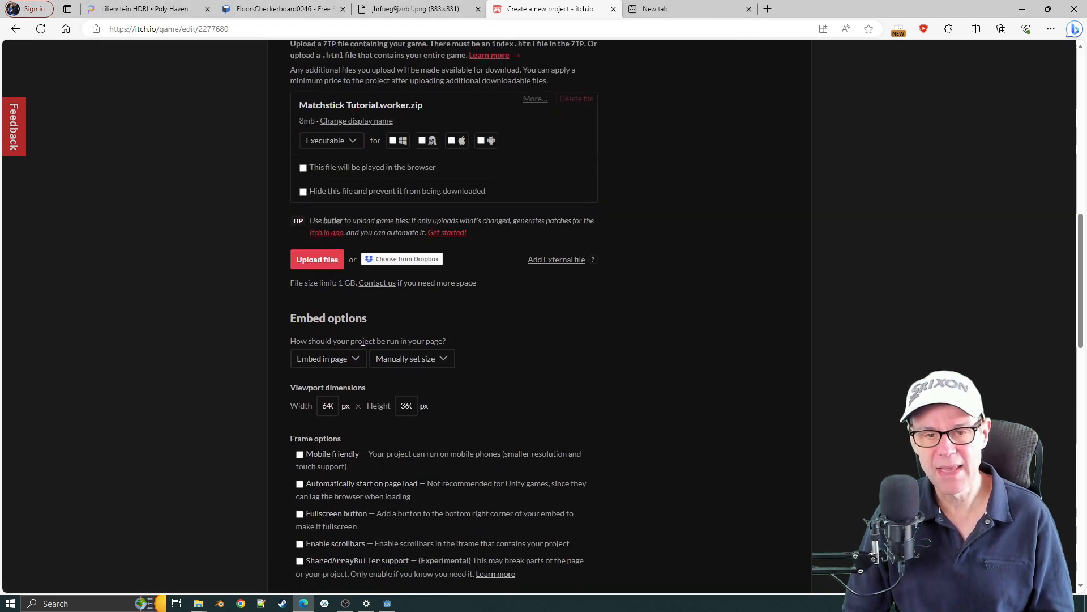
click(319, 410)
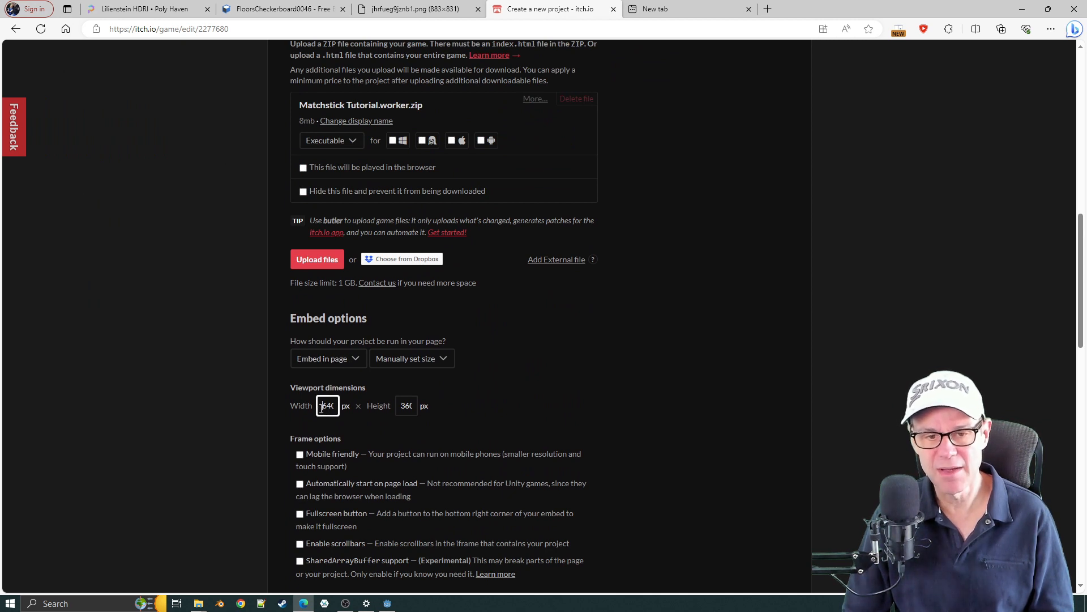
drag(321, 408, 385, 406)
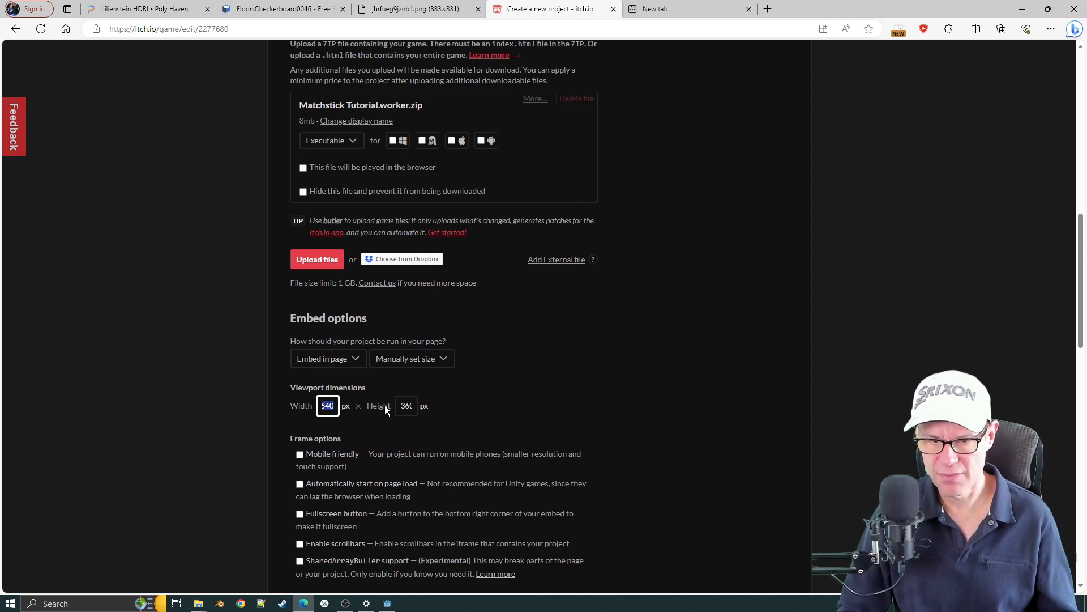
text(96)
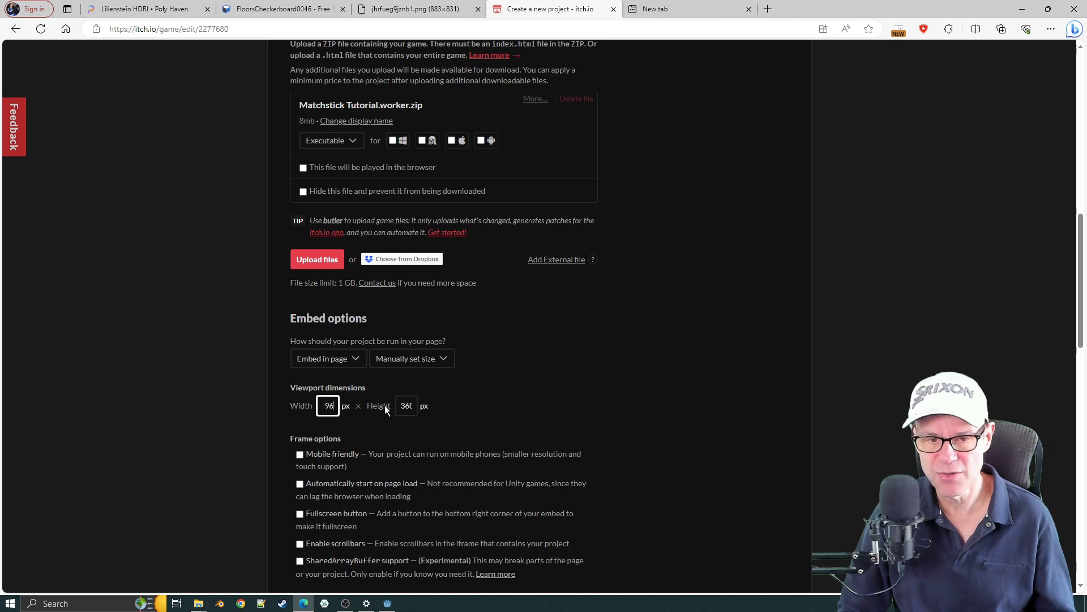
text(0)
key(Tab)
text(5)
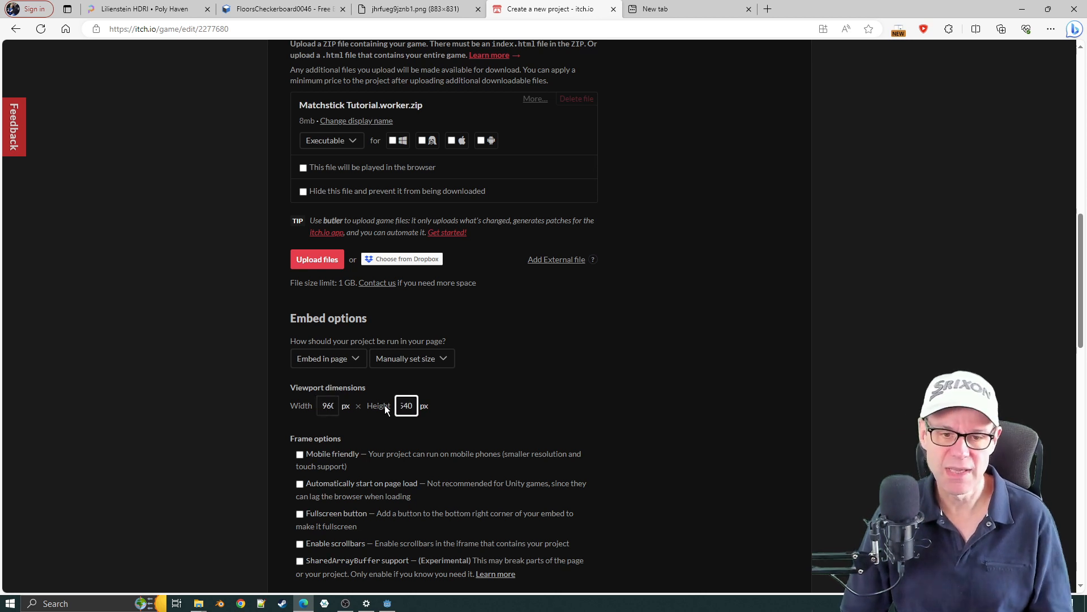
Enable the Fullscreen button and SharedArrayBuffer support in the frame options
scroll(492, 355, down, 3)
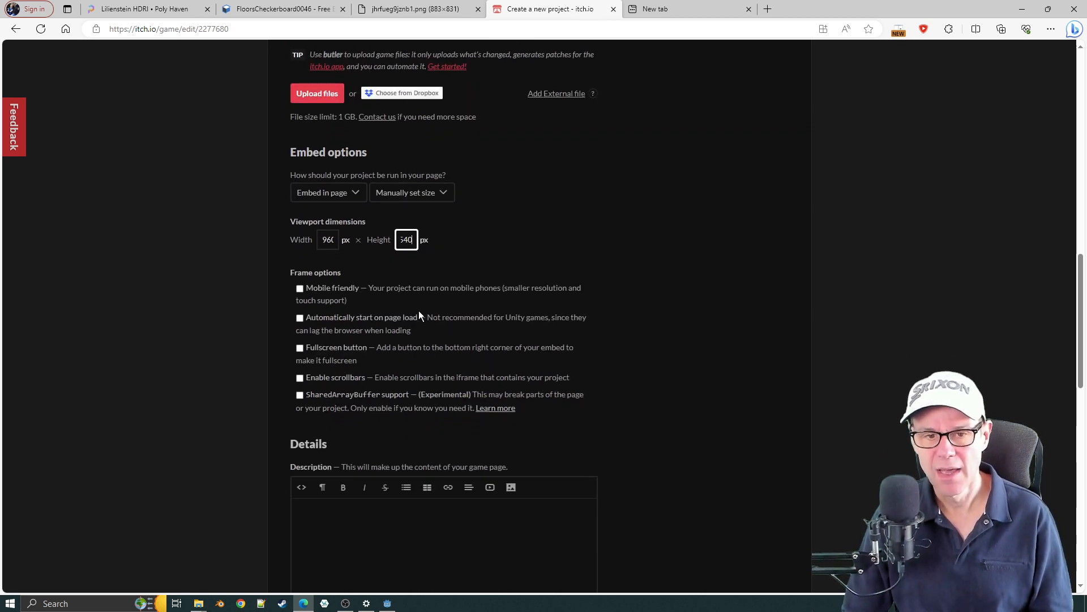
click(297, 351)
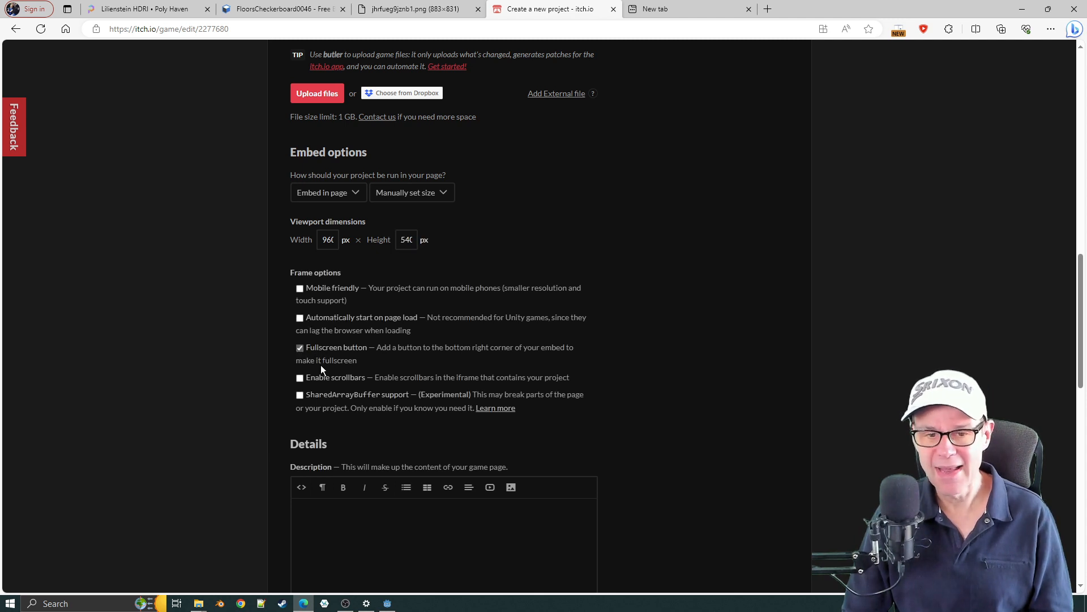
click(299, 395)
Enter the game page description "Take 1,2 or 3 matches. Computer must do the same. Person left with the last match loses."
scroll(408, 408, down, 3)
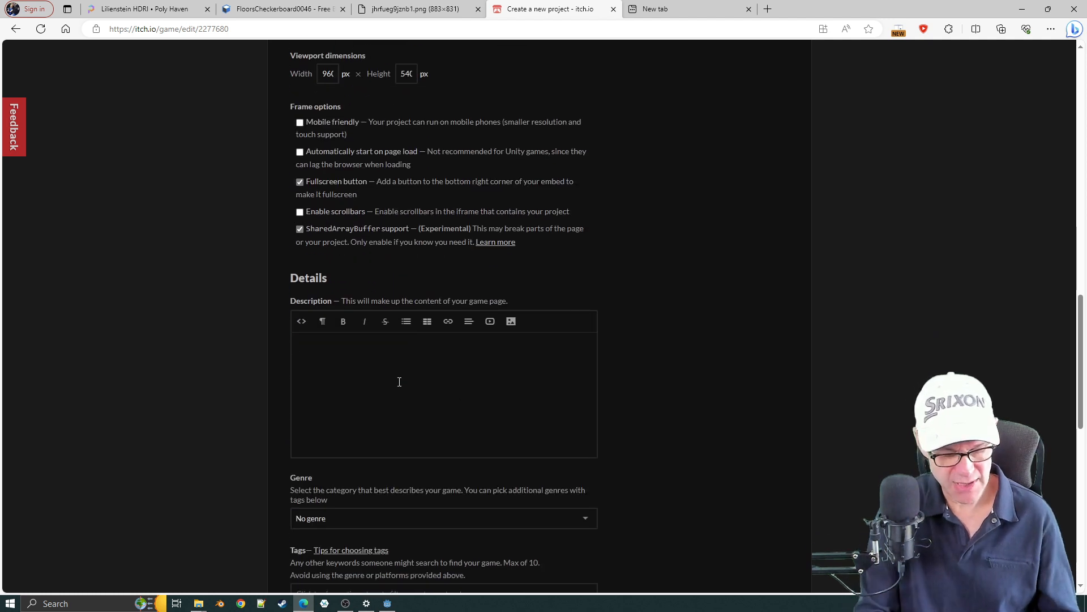
text(kje)
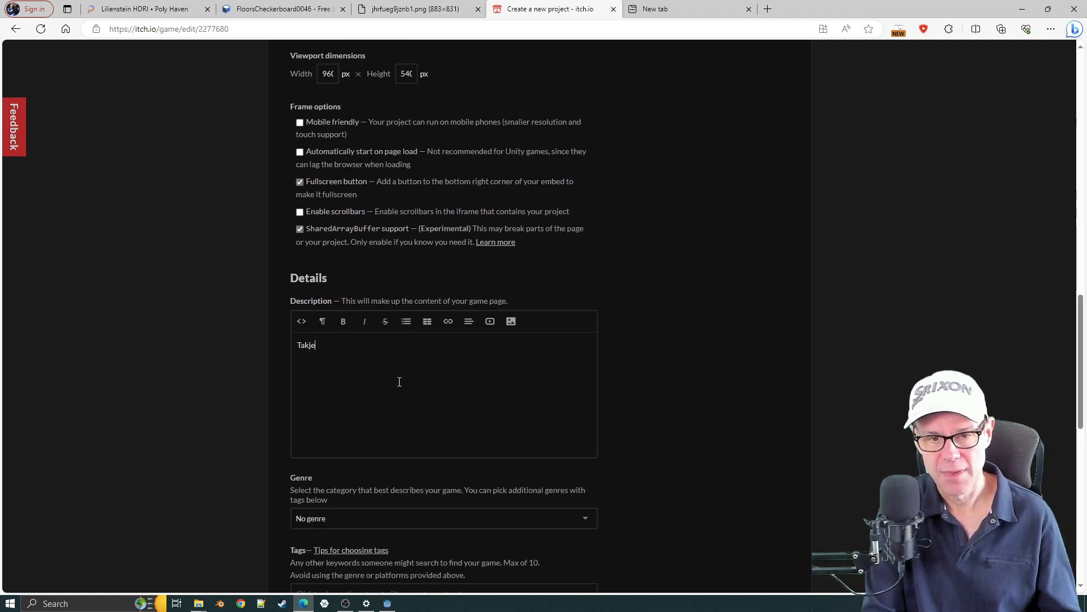
text(,)
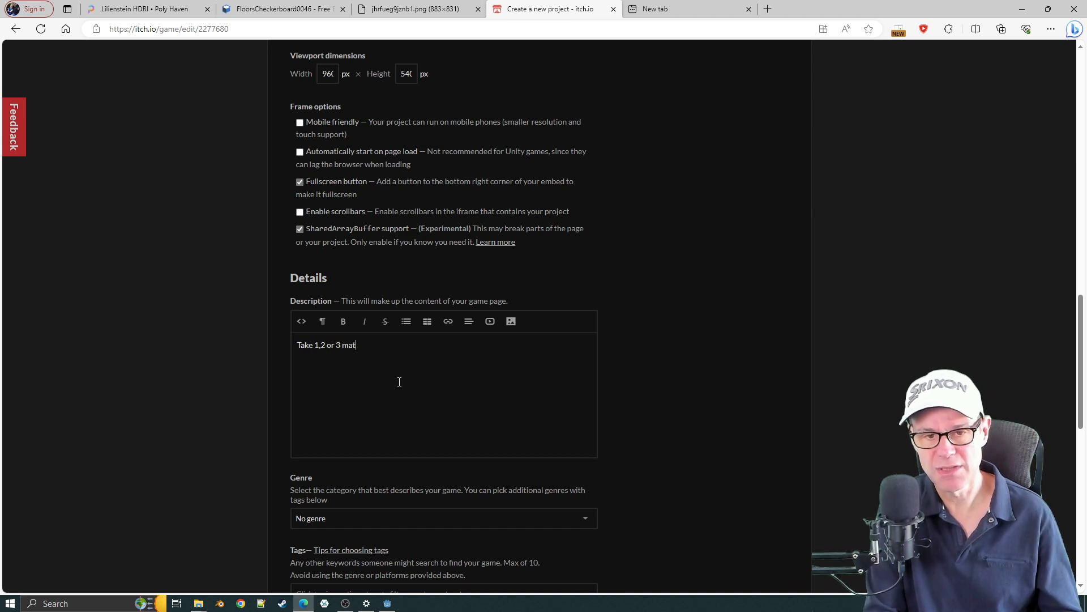
text(omputer)
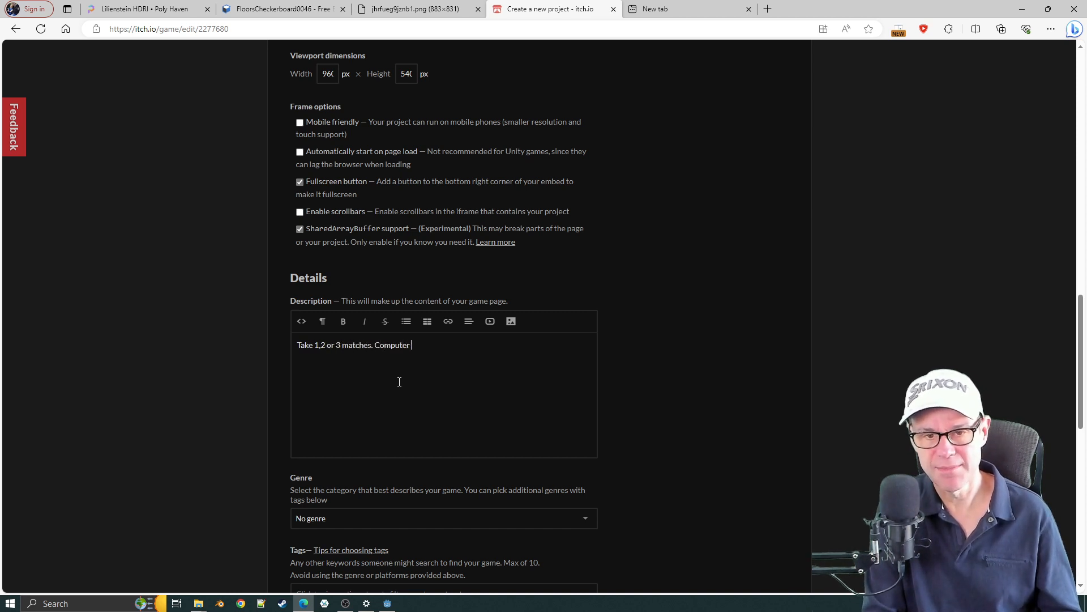
text( must do th)
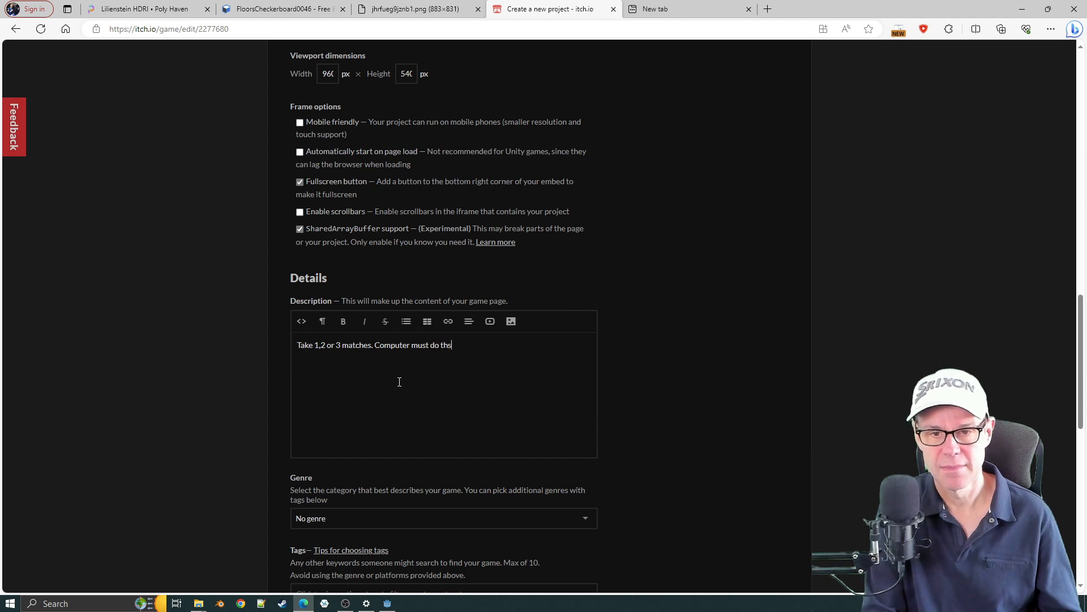
text(e same. Person left)
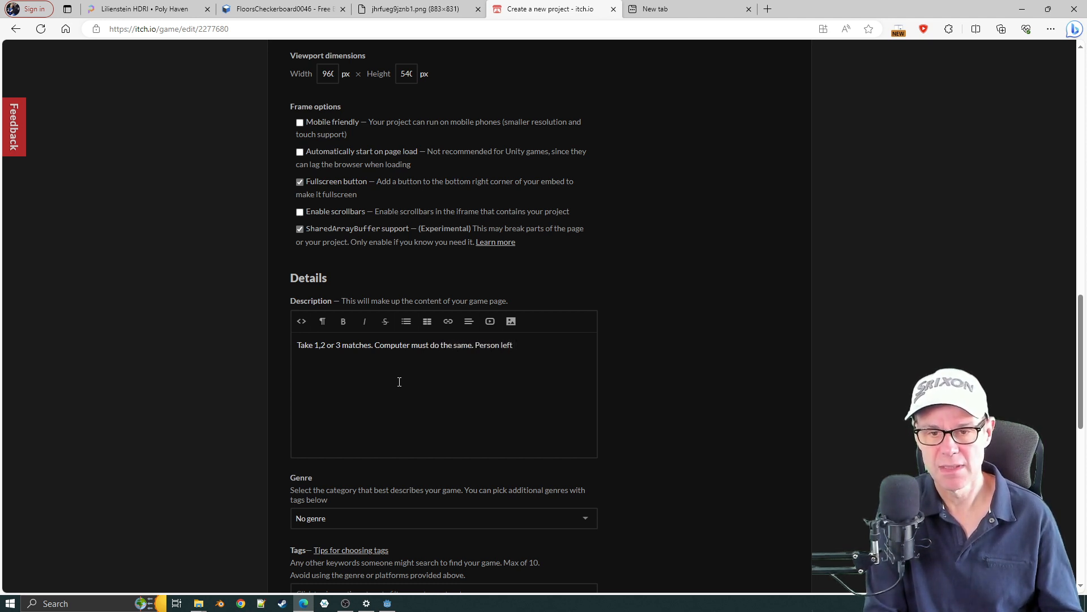
text( with the last match loses.)
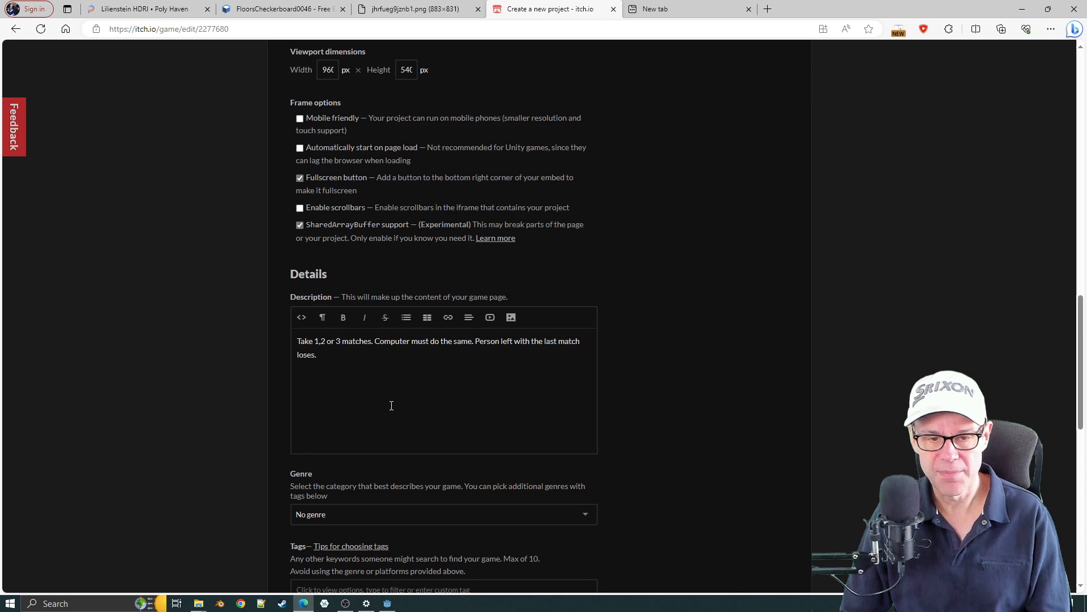
Set the game's genre to Puzzle
scroll(392, 406, down, 3)
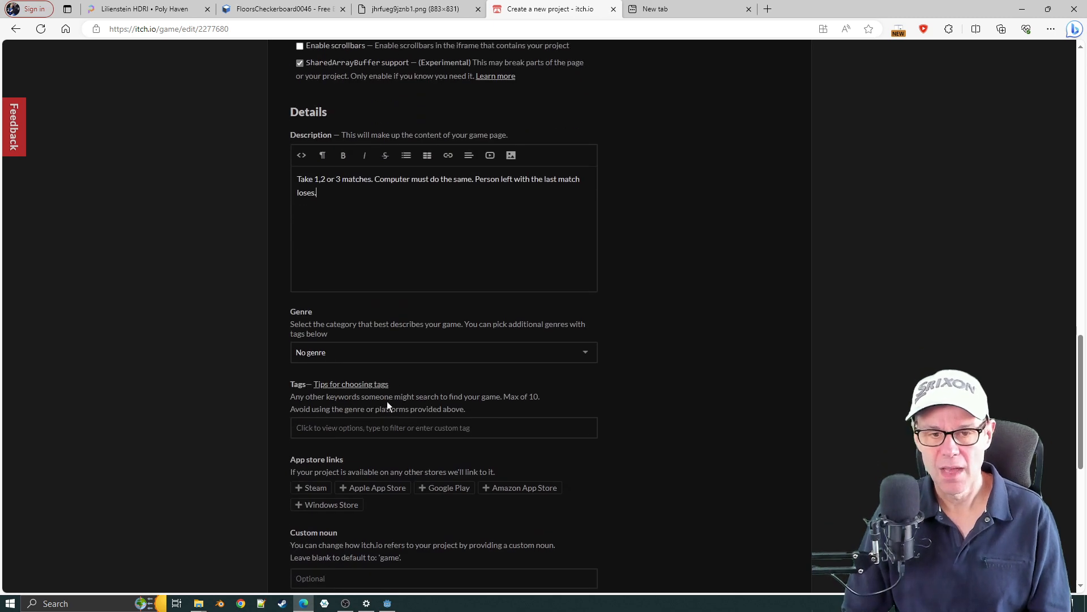
click(384, 354)
click(307, 497)
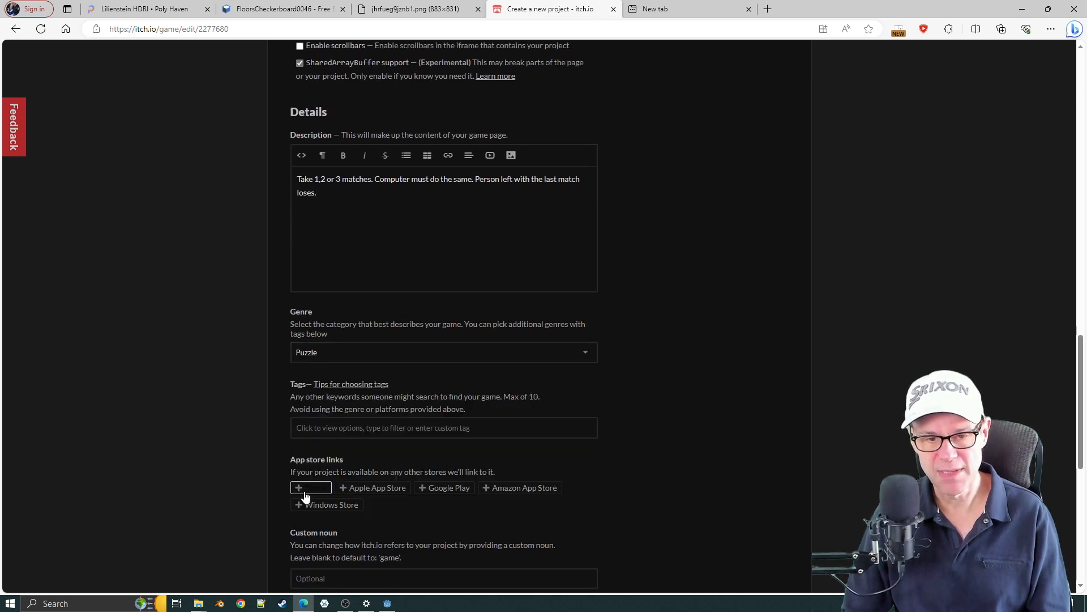
Review the remaining project settings, from tags and app store links to the community and visibility options
scroll(219, 460, down, 2)
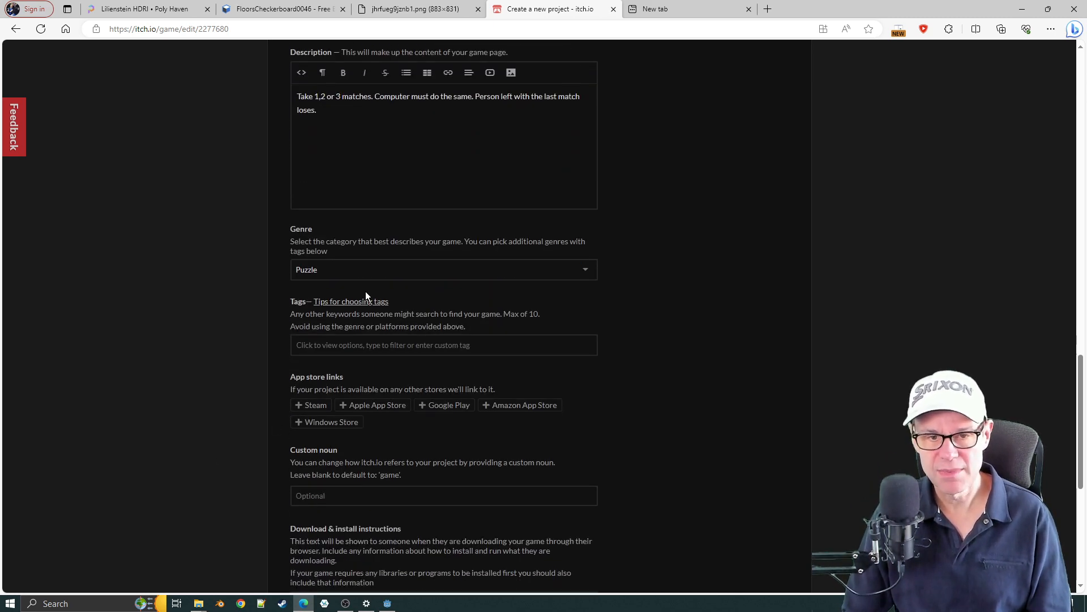
scroll(366, 291, down, 3)
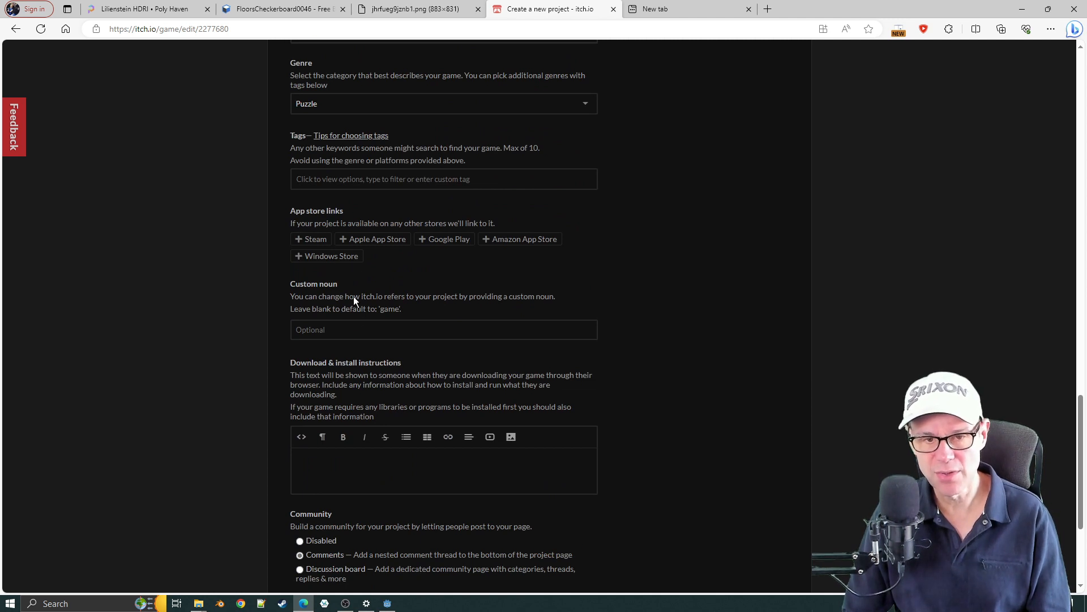
scroll(357, 329, down, 3)
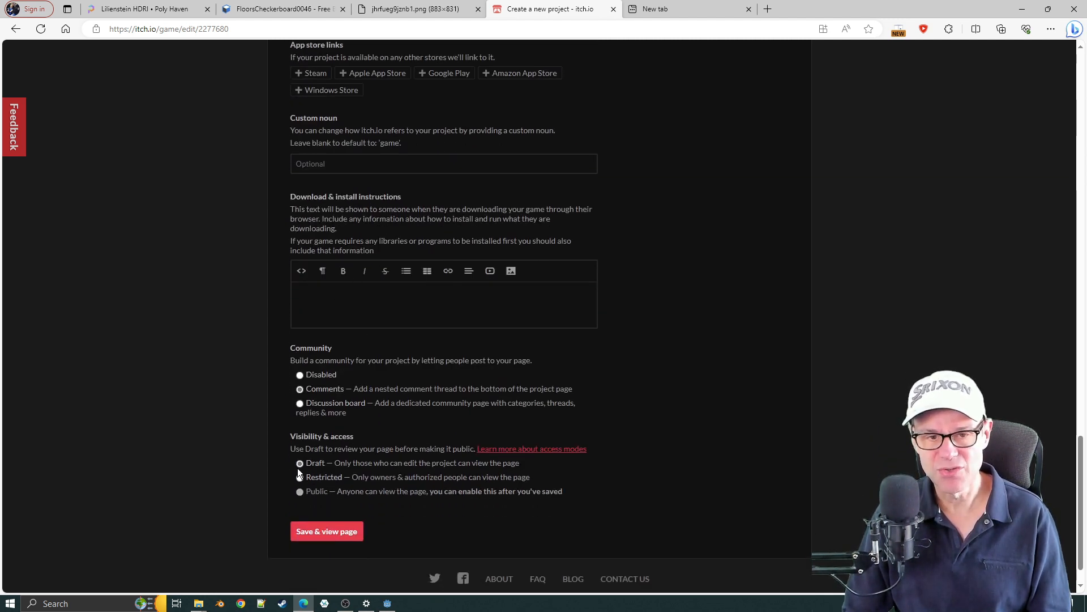
scroll(297, 467, up, 1)
scroll(340, 306, up, 10)
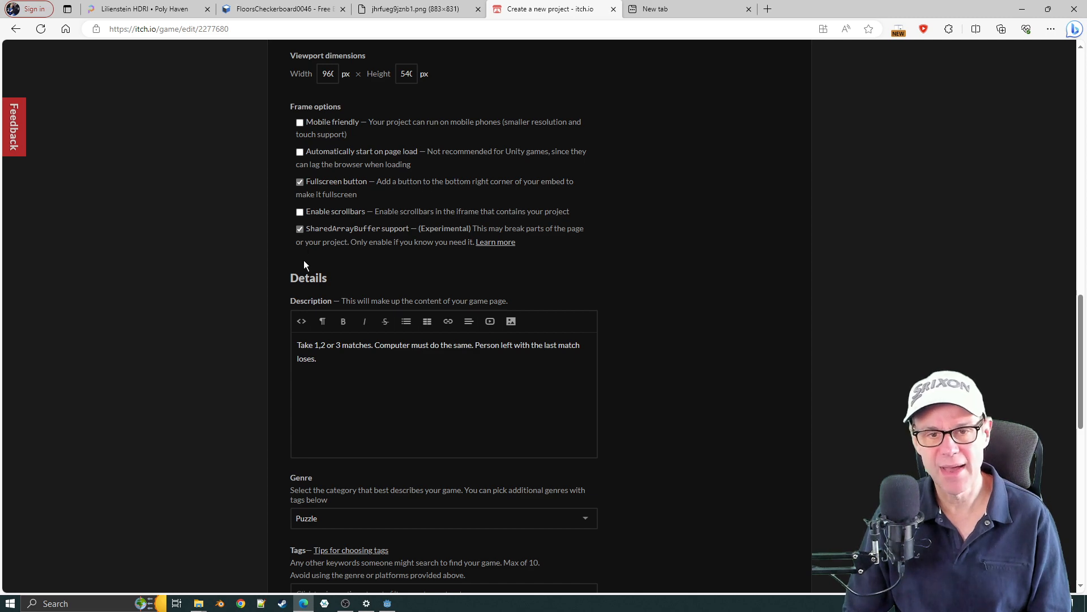
Set the project's visibility to Draft, then save the project and view its page
scroll(309, 284, down, 7)
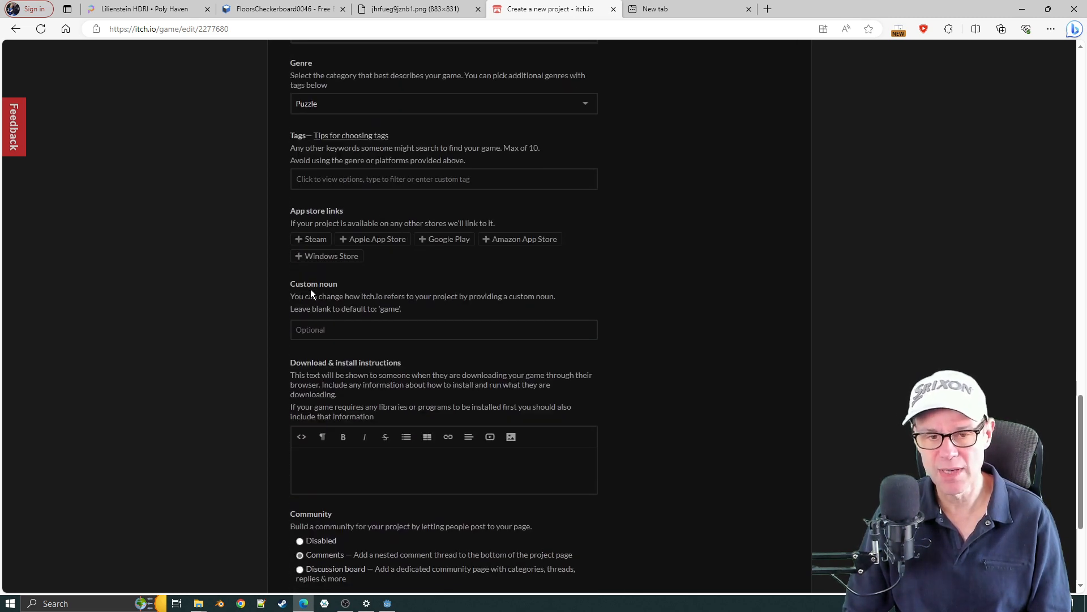
scroll(311, 289, down, 4)
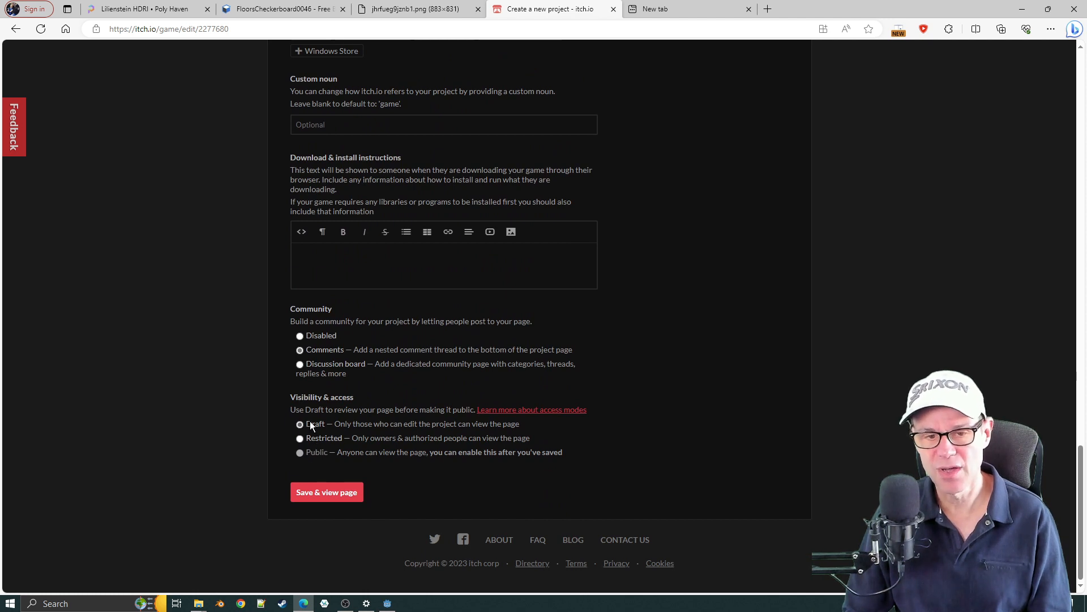
click(301, 439)
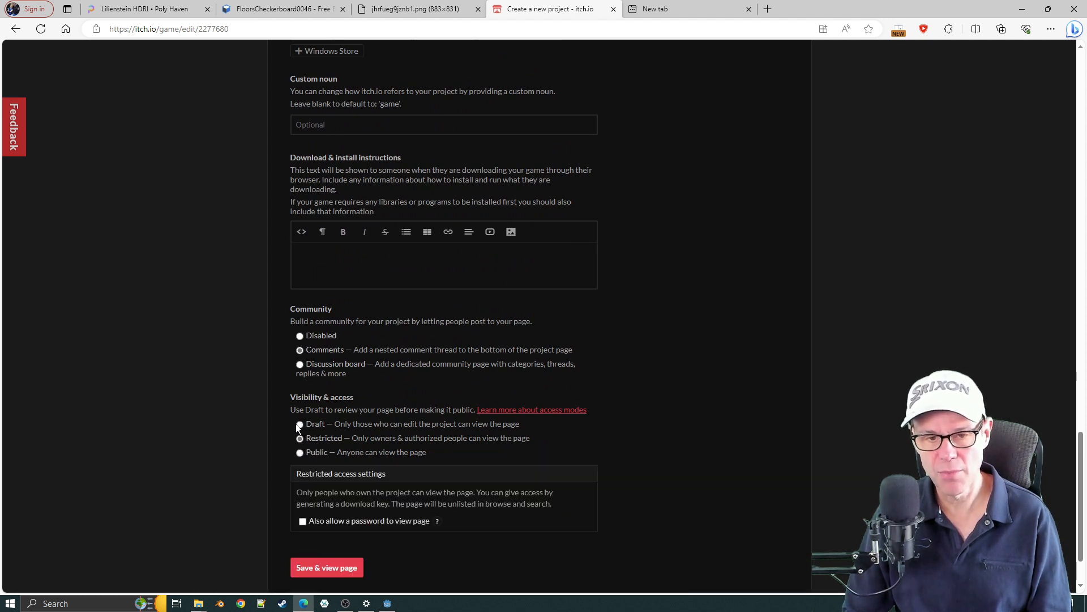
click(298, 424)
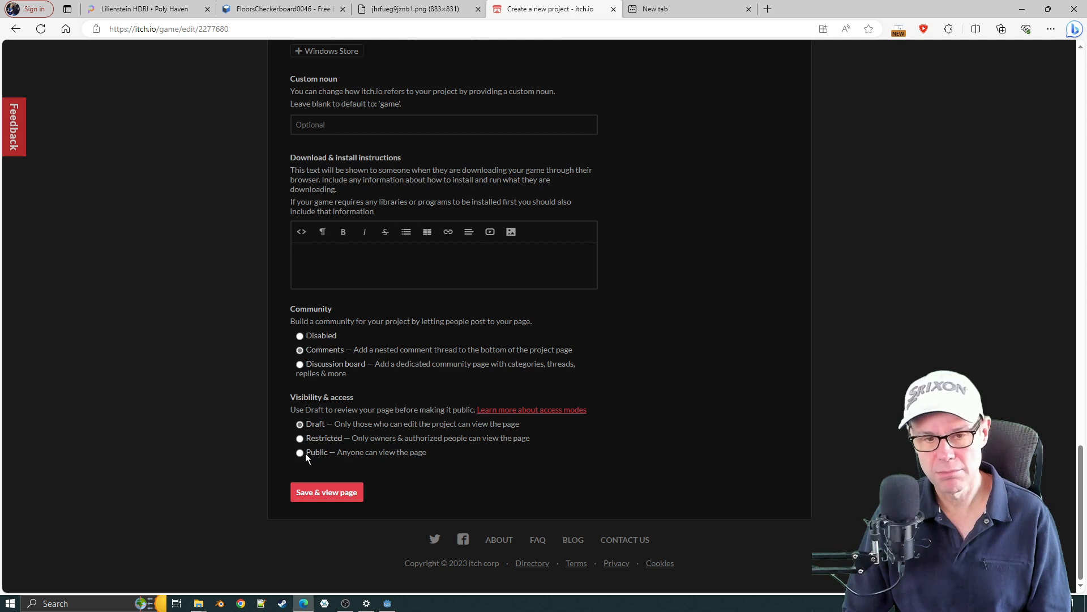
click(305, 454)
click(298, 425)
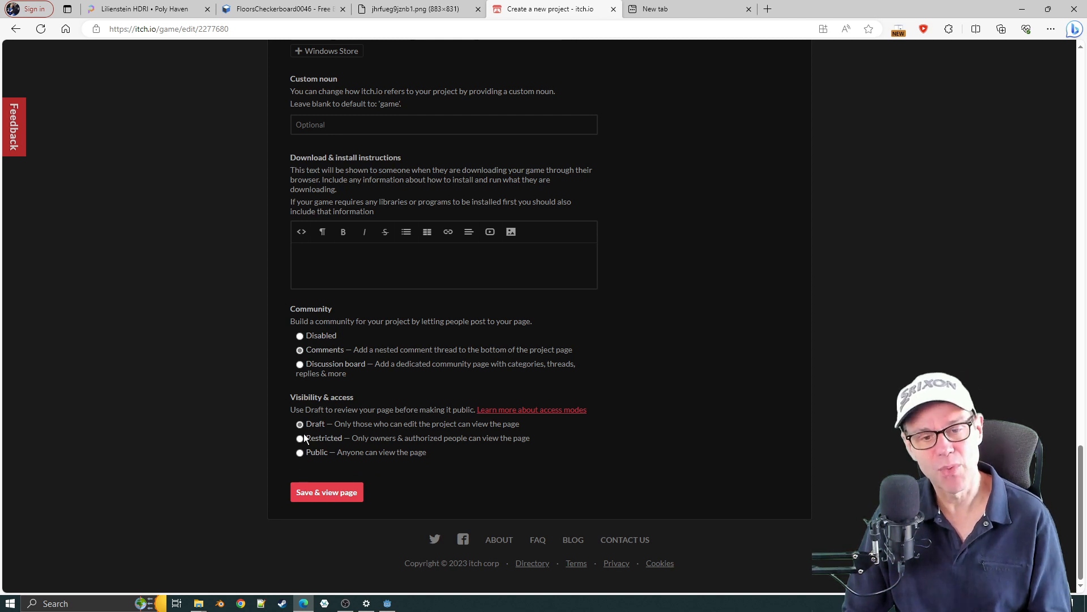
click(328, 493)
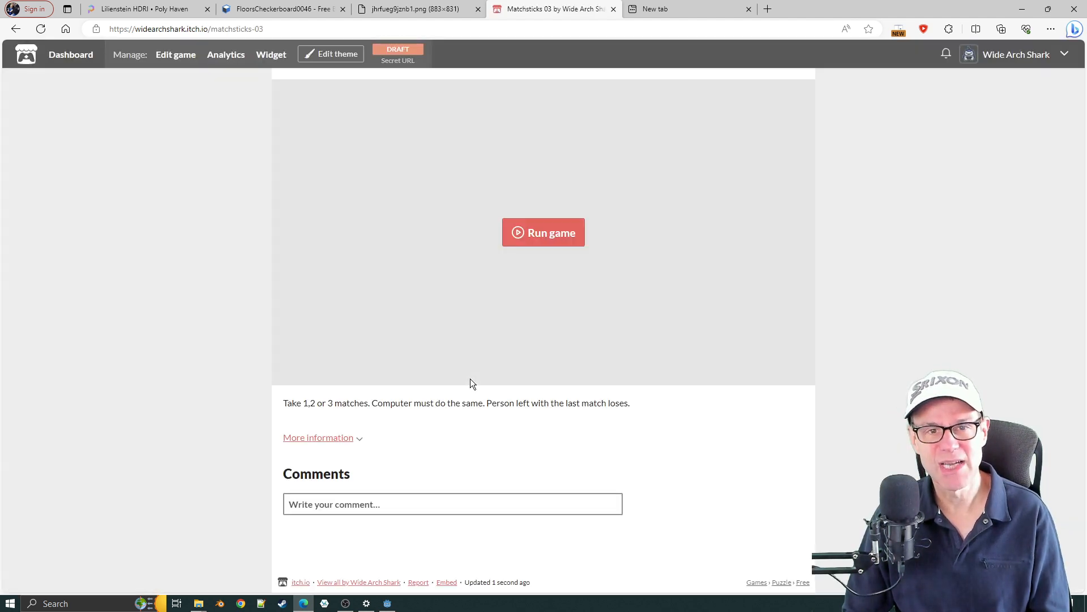
Run the game on its draft page and take 2 matches to test it
click(543, 232)
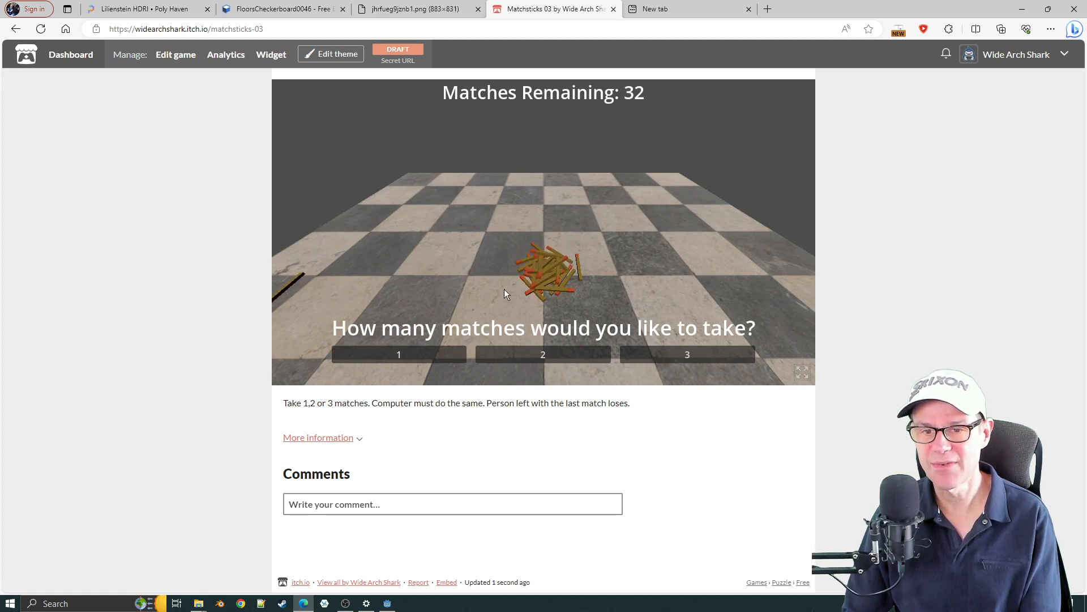
click(548, 353)
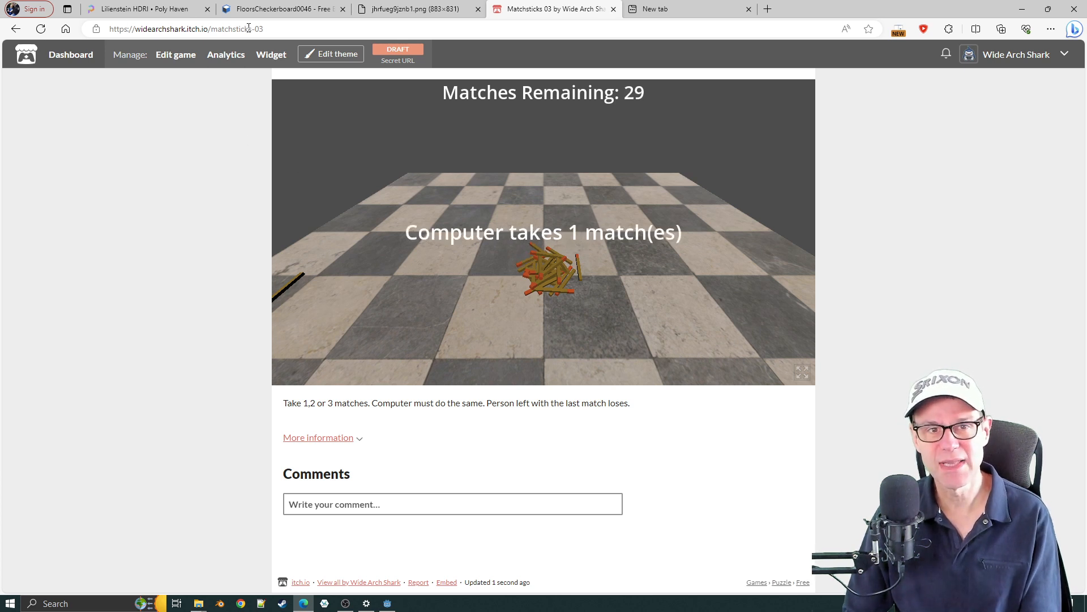
Inspect the game page's web address and show the running game in fullscreen
click(279, 29)
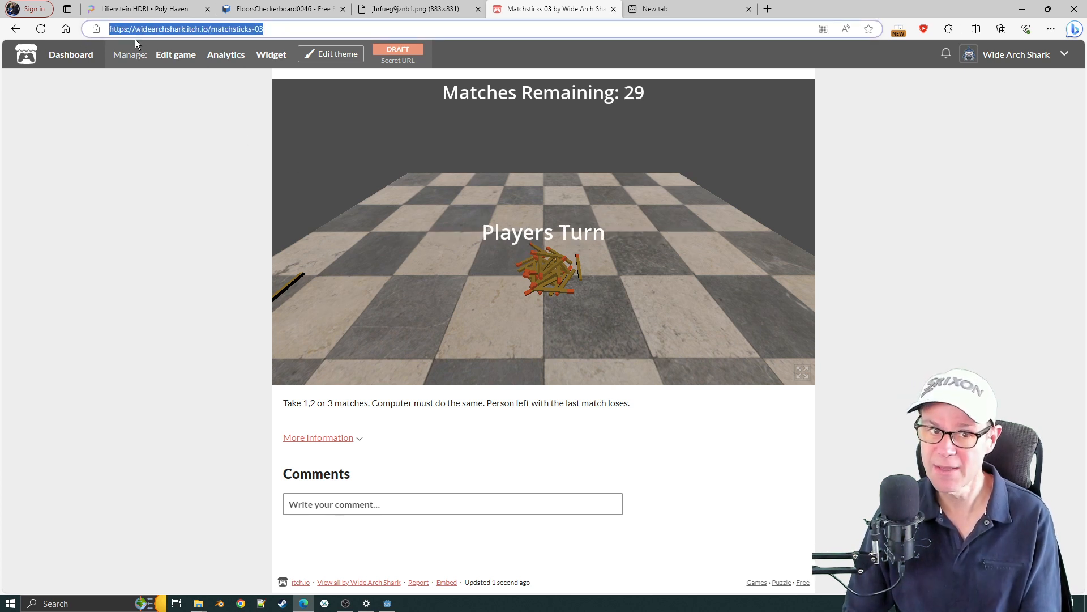
click(152, 30)
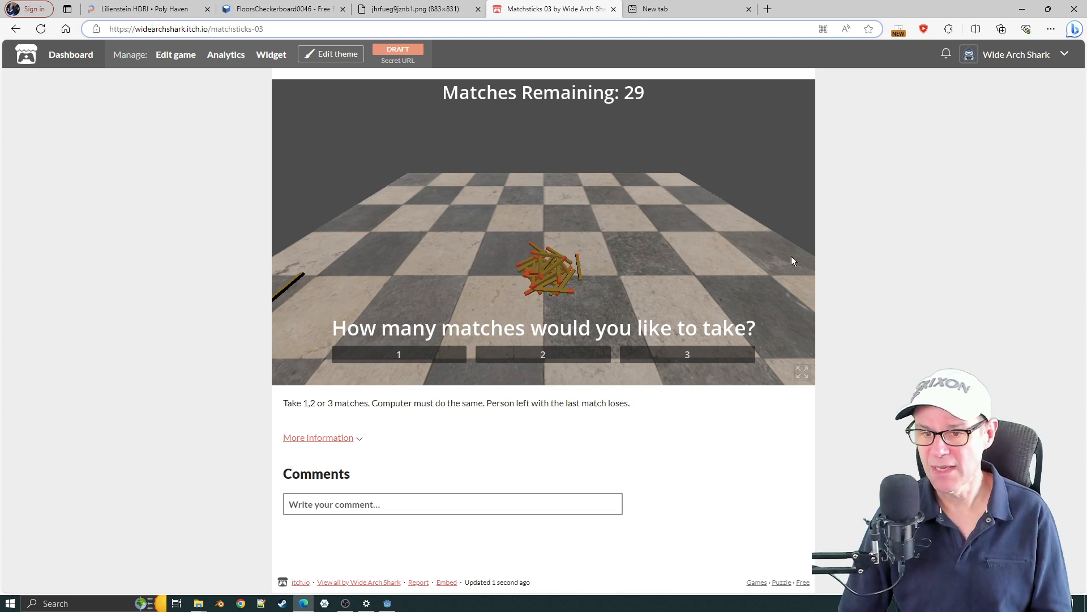
click(803, 371)
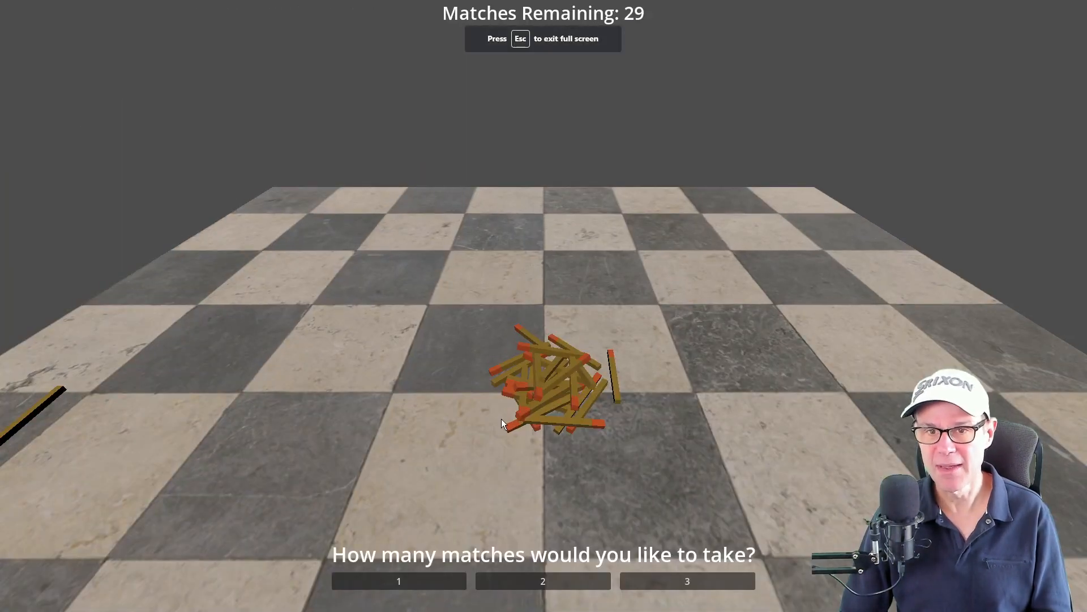